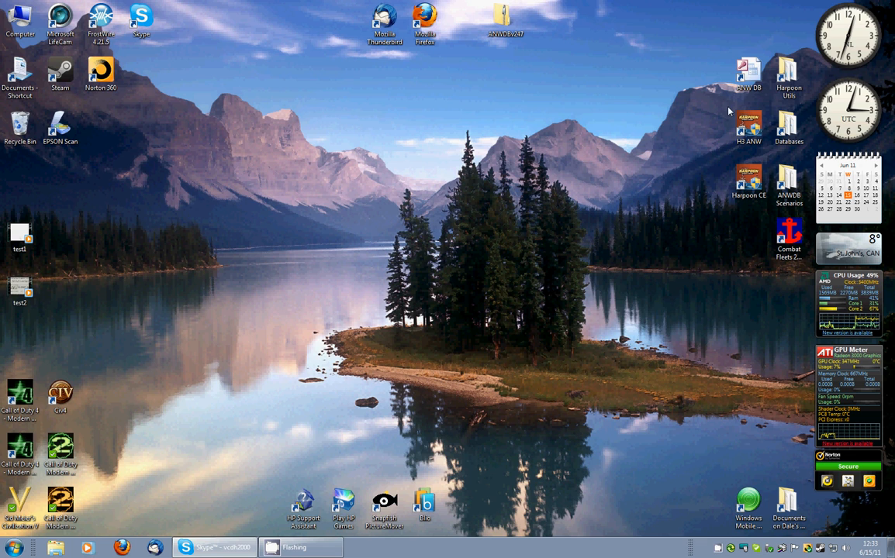
# Step: Launch the H3 ANW database builder, maximize the menu form, and open the ship editor
pyautogui.doubleClick(749, 74)
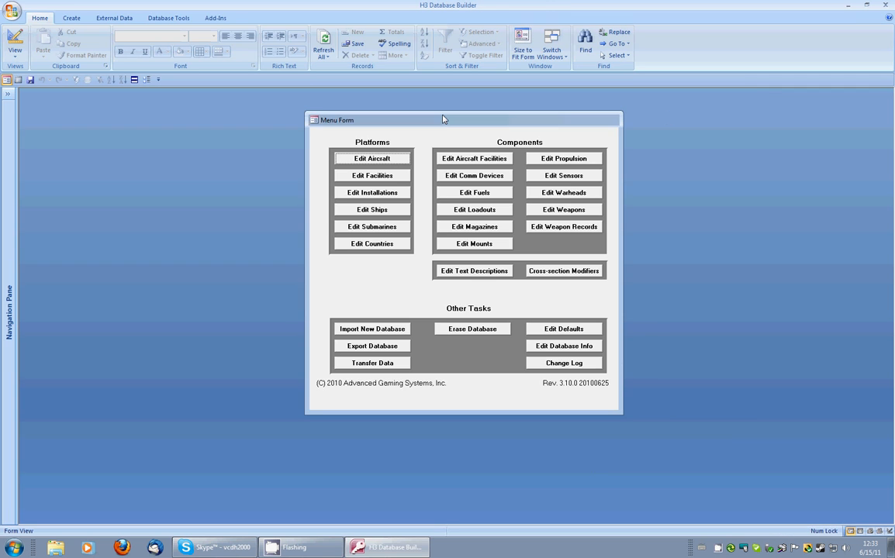
pyautogui.doubleClick(443, 118)
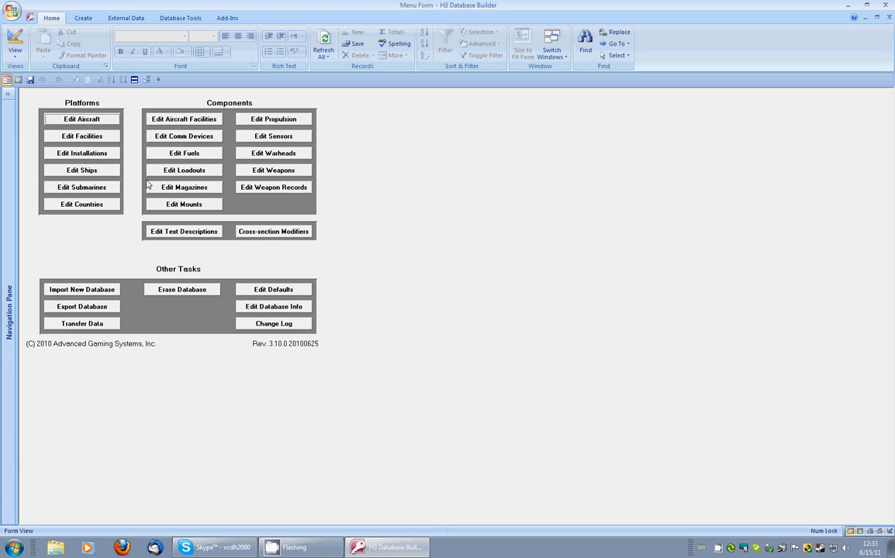
pyautogui.click(91, 173)
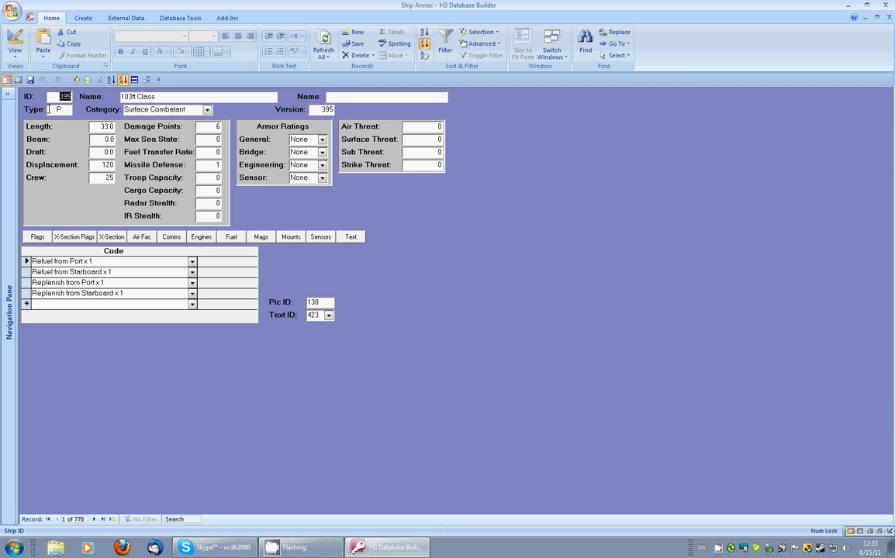
# Step: Switch the ship form to datasheet view and browse through the list of ship records
pyautogui.click(18, 80)
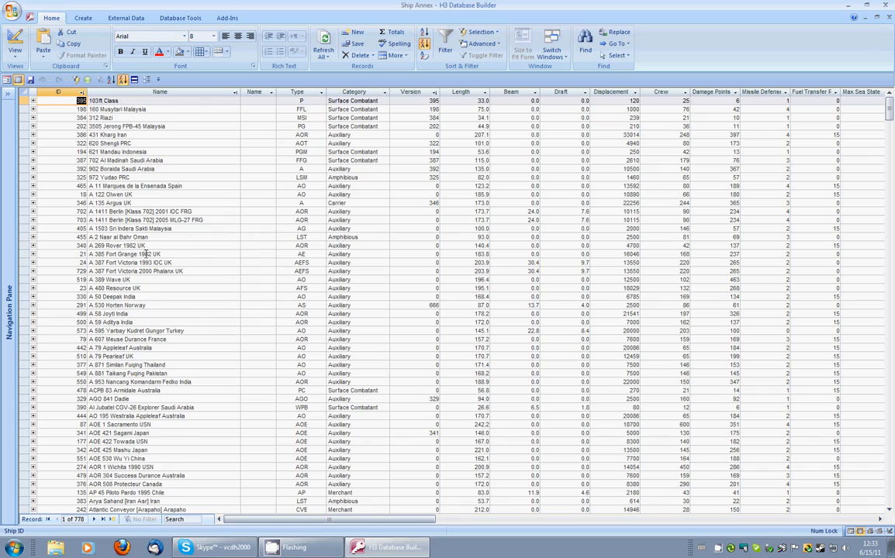
pyautogui.scroll(-5, 146, 253)
pyautogui.scroll(-20, 145, 254)
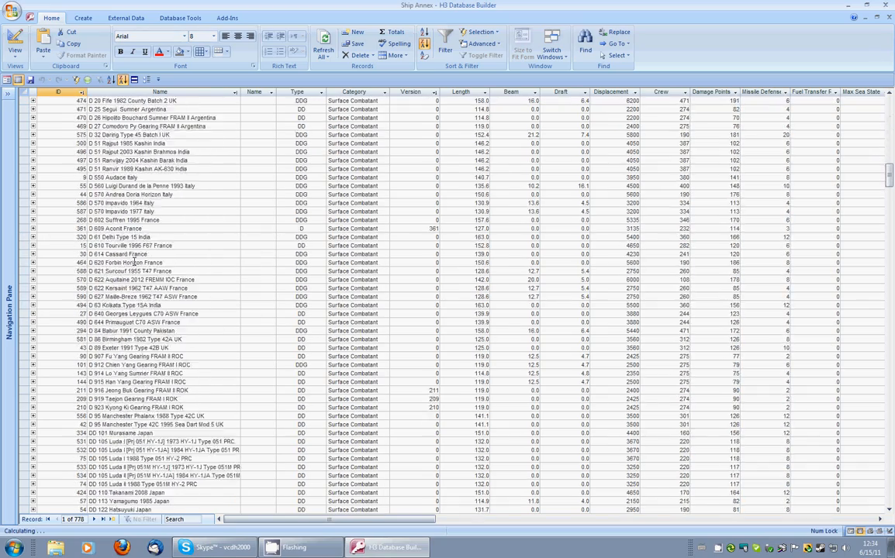
pyautogui.scroll(7, 133, 260)
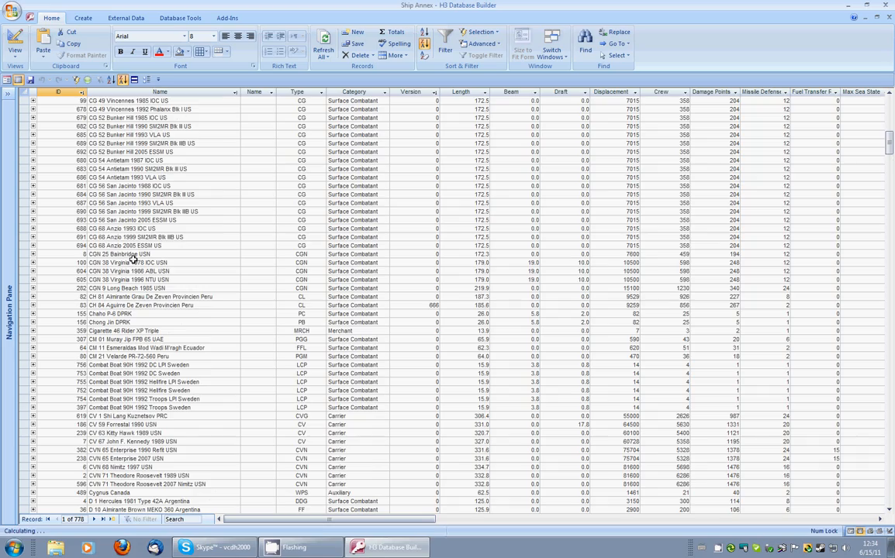
pyautogui.scroll(-11, 133, 261)
pyautogui.scroll(-5, 133, 260)
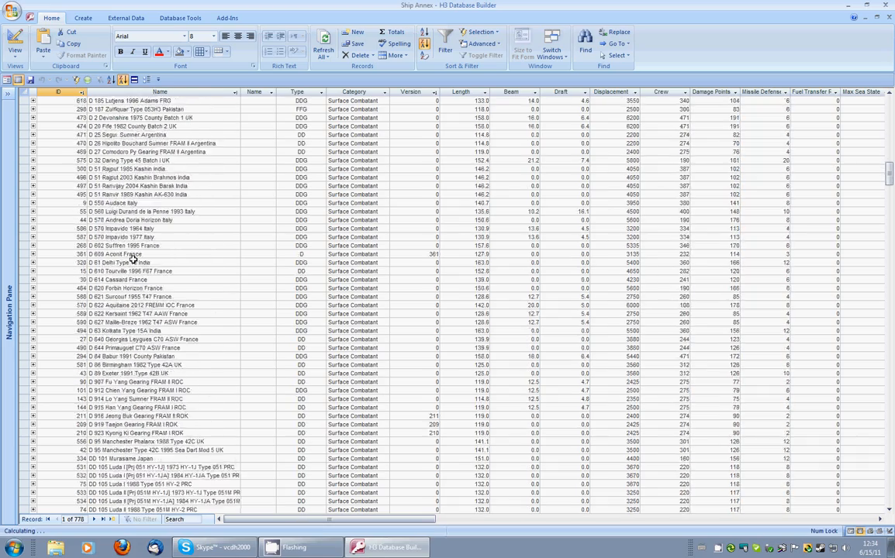
pyautogui.scroll(-20, 133, 261)
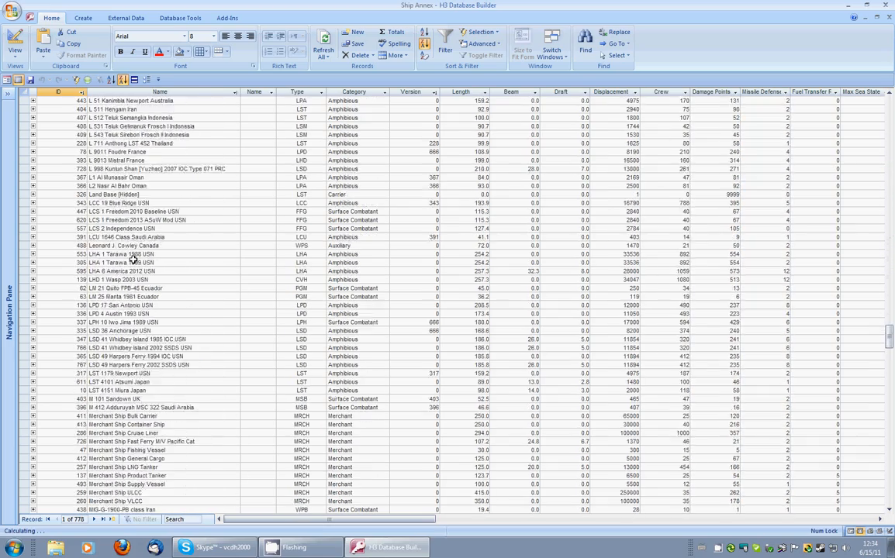
pyautogui.scroll(-20, 133, 261)
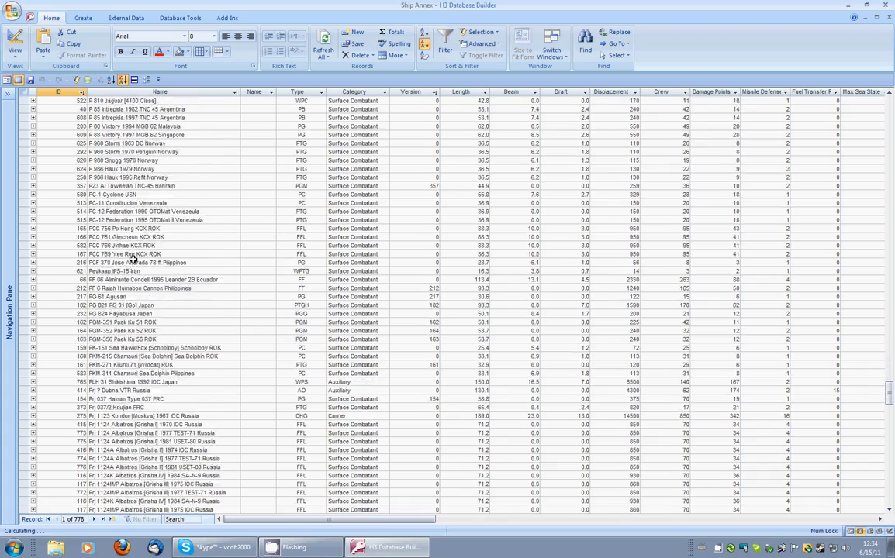
pyautogui.scroll(-11, 133, 261)
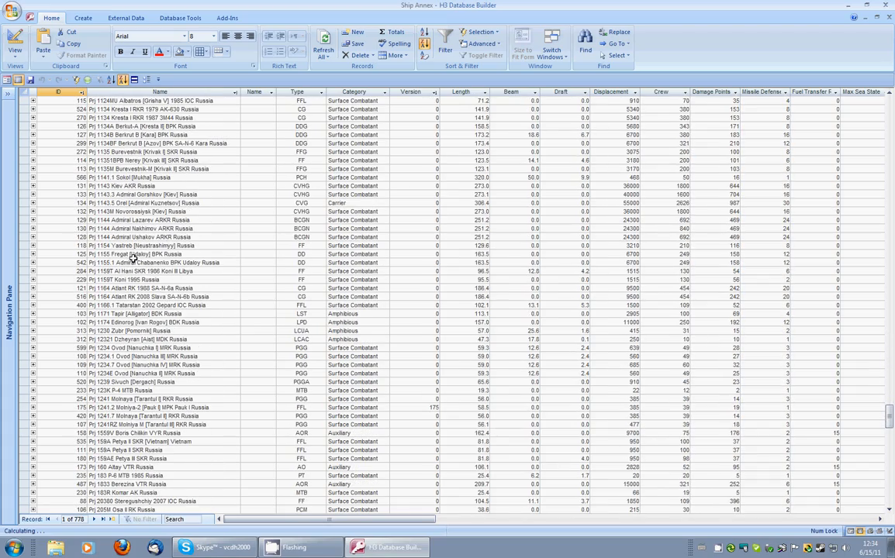
# Step: Select the Prj 1135 Burevestnik [Krivak I] SKR Russia record and return to form view
pyautogui.click(205, 356)
pyautogui.scroll(-3, 211, 364)
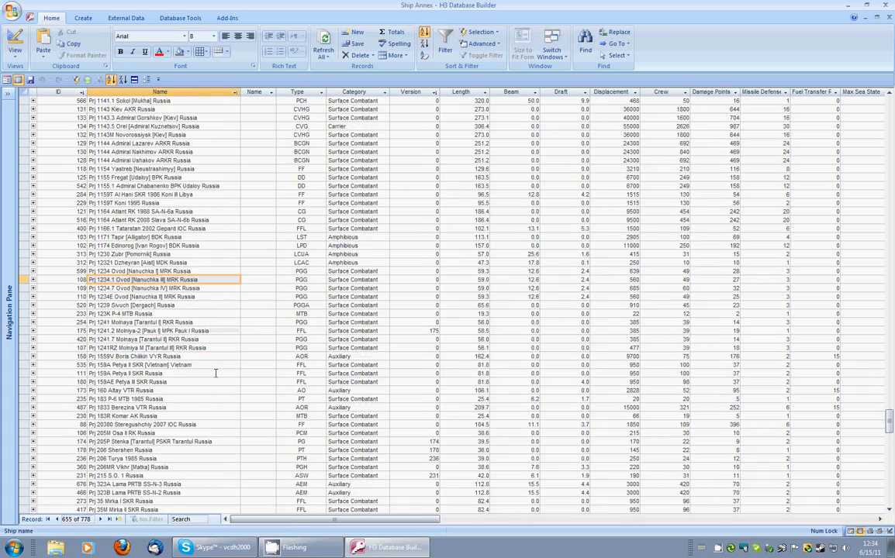
pyautogui.scroll(4, 215, 373)
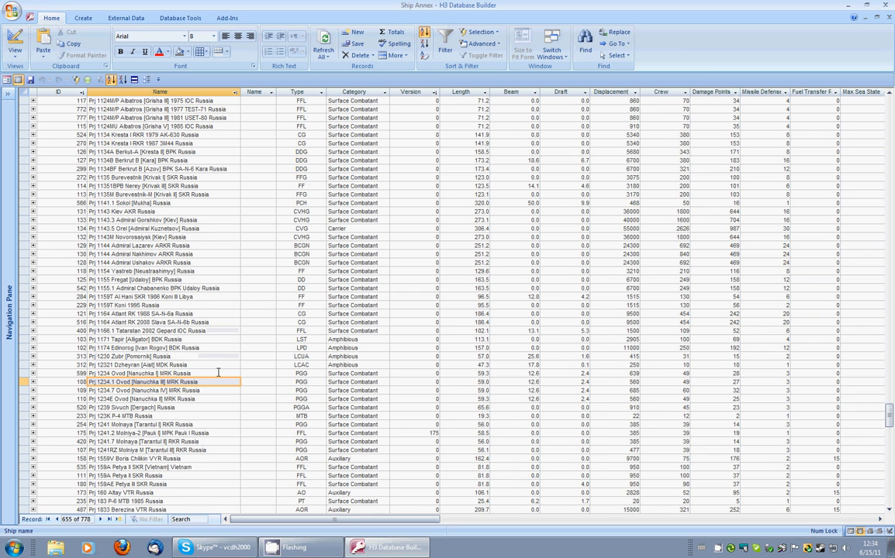
pyautogui.click(199, 188)
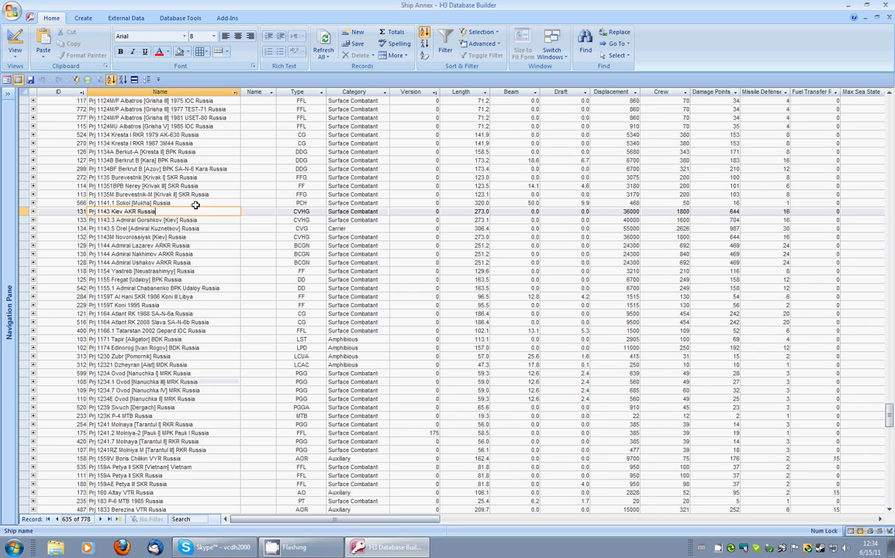
pyautogui.click(212, 177)
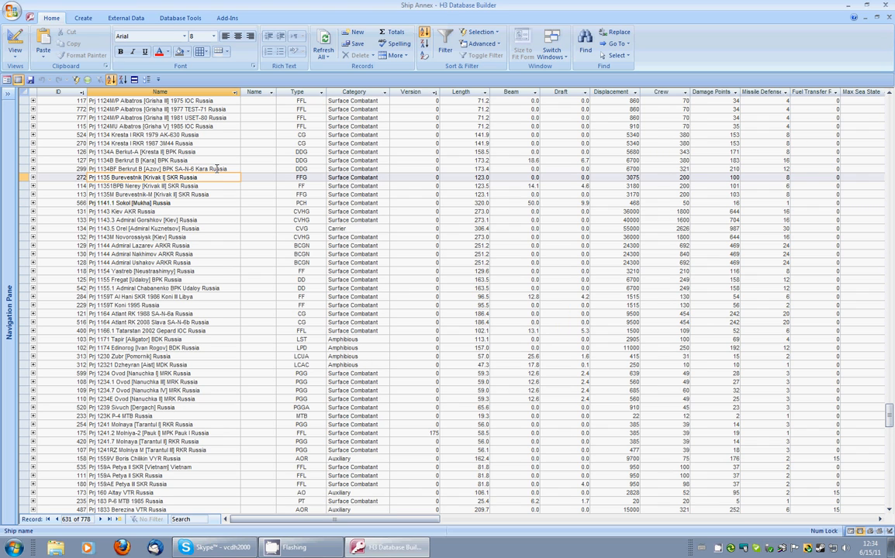
pyautogui.click(18, 79)
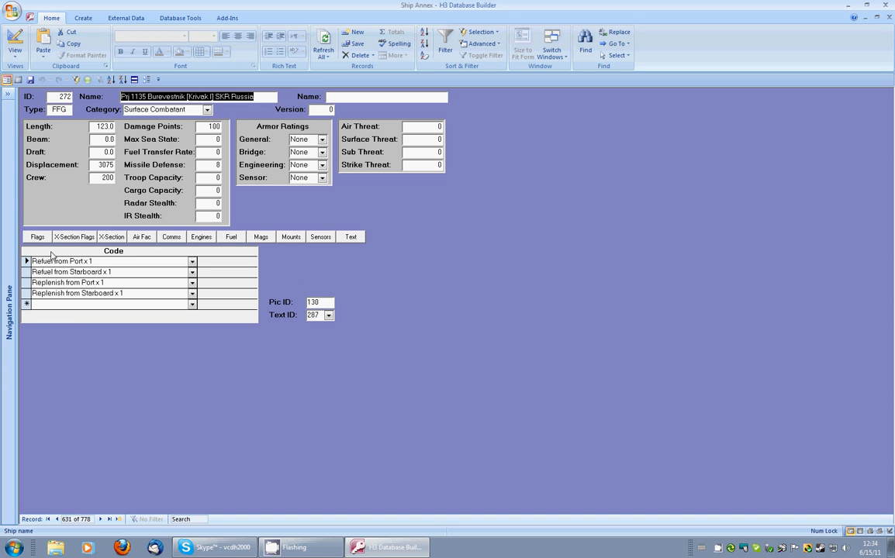
# Step: Review each tab of the Krivak I record, from cross-section and comms through mounts and text, back to flags
pyautogui.click(74, 237)
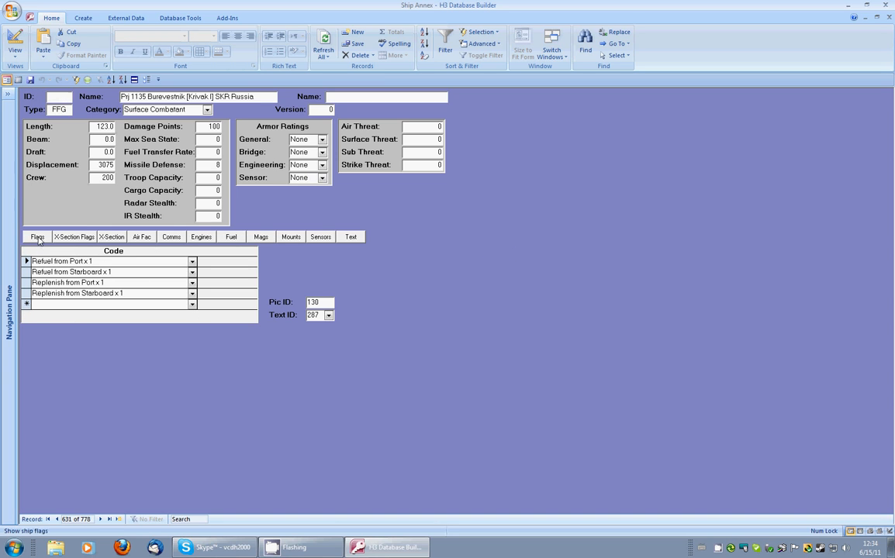
pyautogui.click(111, 236)
pyautogui.click(141, 237)
pyautogui.click(174, 236)
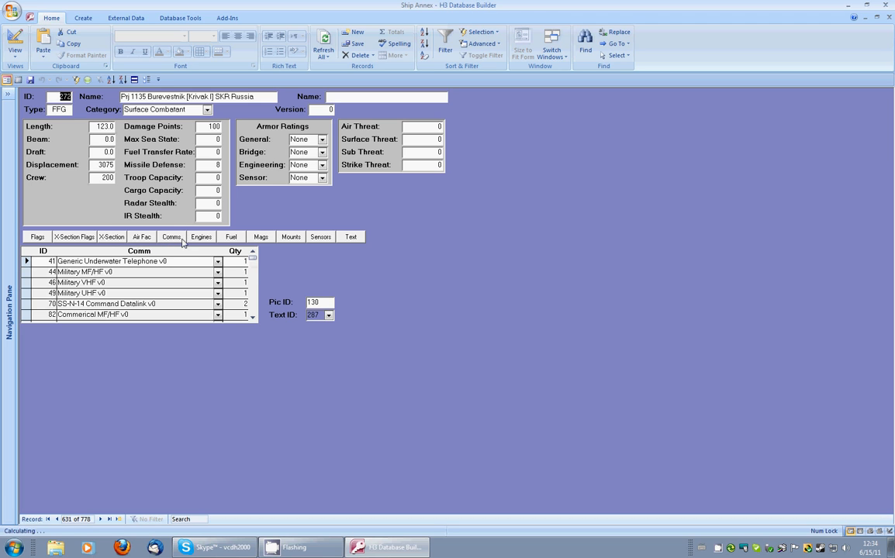
pyautogui.click(201, 237)
pyautogui.click(231, 237)
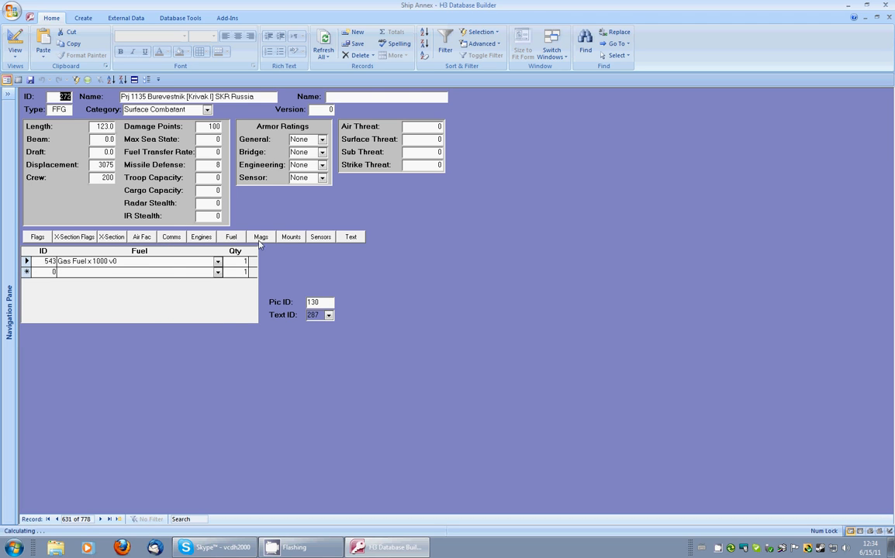
pyautogui.click(260, 236)
pyautogui.click(287, 237)
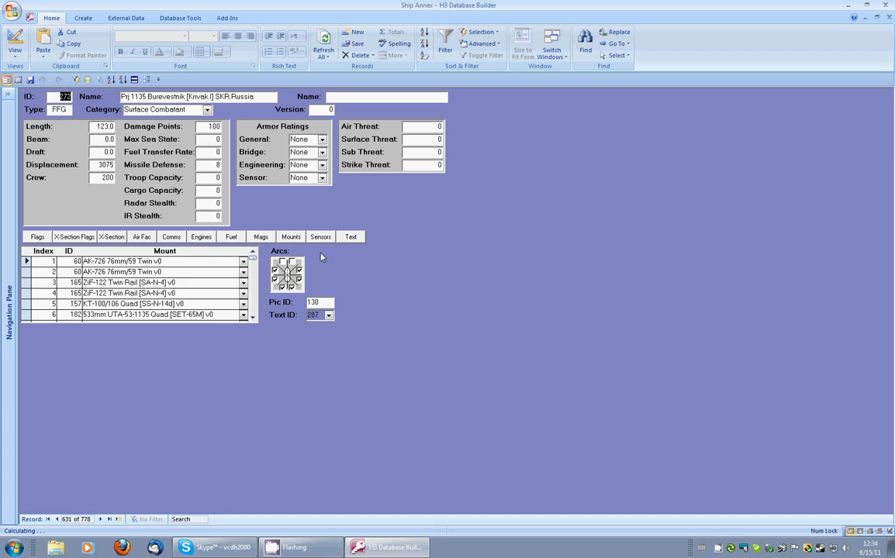
pyautogui.click(321, 237)
pyautogui.click(349, 238)
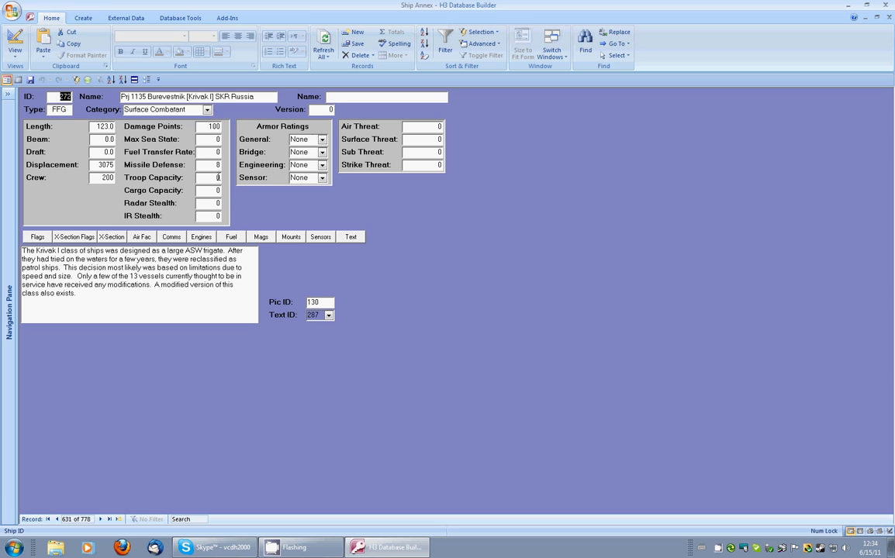
pyautogui.click(38, 237)
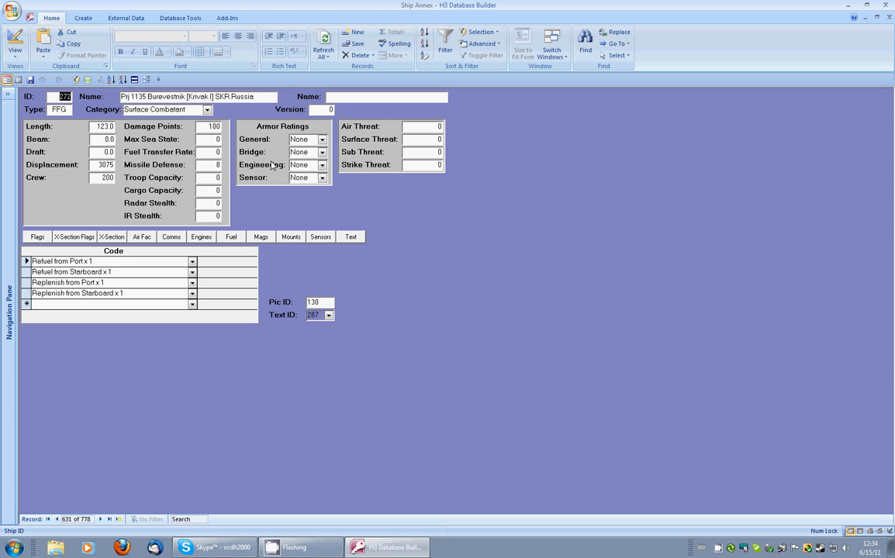
# Step: Duplicate the Krivak I ship record with the Harpoon Copy Item command
pyautogui.click(226, 19)
pyautogui.click(225, 31)
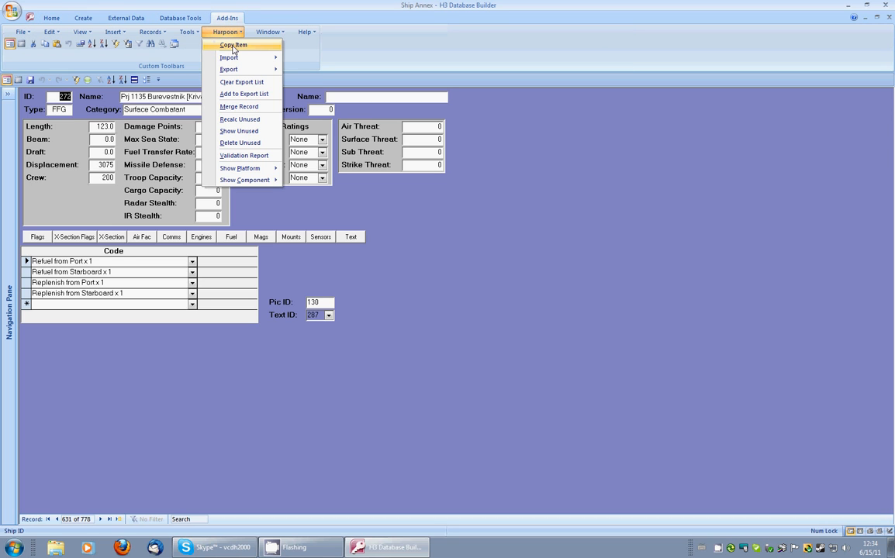
pyautogui.click(233, 45)
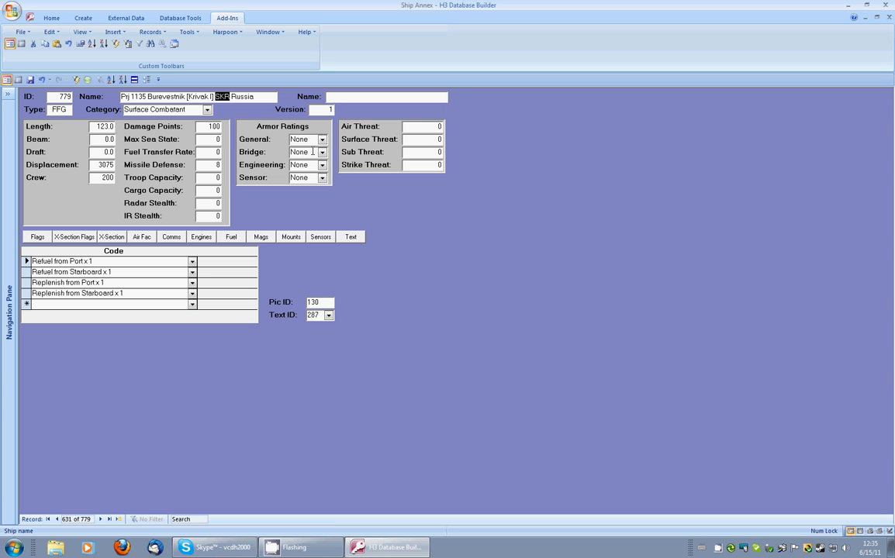
# Step: Rename the copy to Prj 1135 Burevestnik [Krivak I] 1981USET-80 Russia and set its version to 0
pyautogui.moveTo(321, 110); pyautogui.dragTo(333, 110)
pyautogui.doubleClick(223, 97)
pyautogui.write('1981')
pyautogui.write('USET-80')
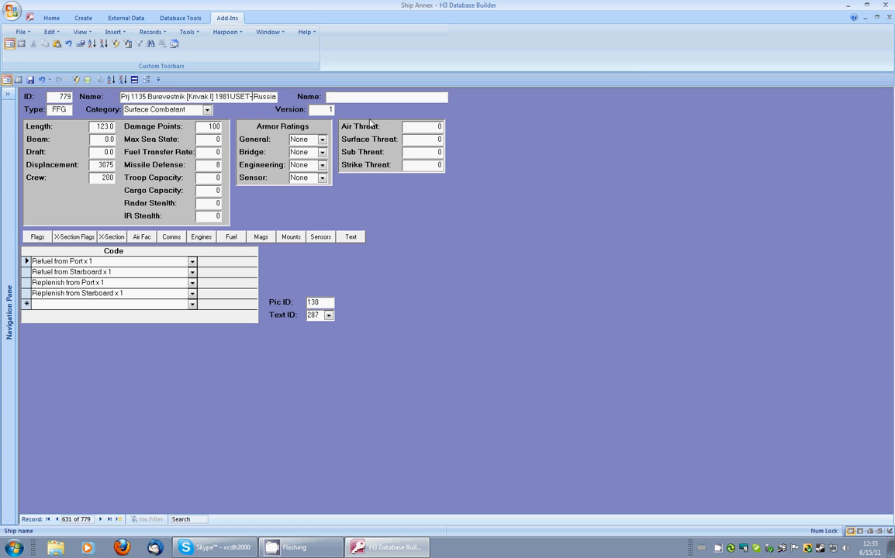
pyautogui.press('End')
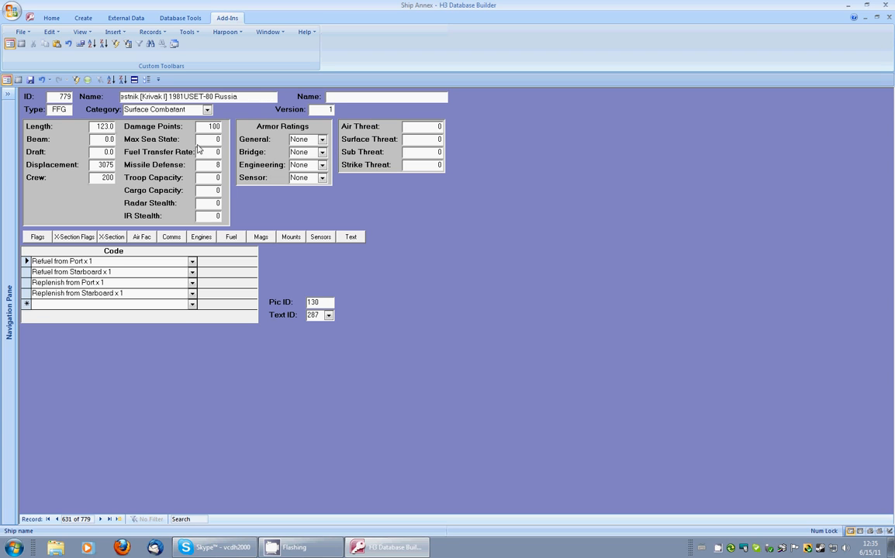
pyautogui.press('Tab')
pyautogui.write('0')
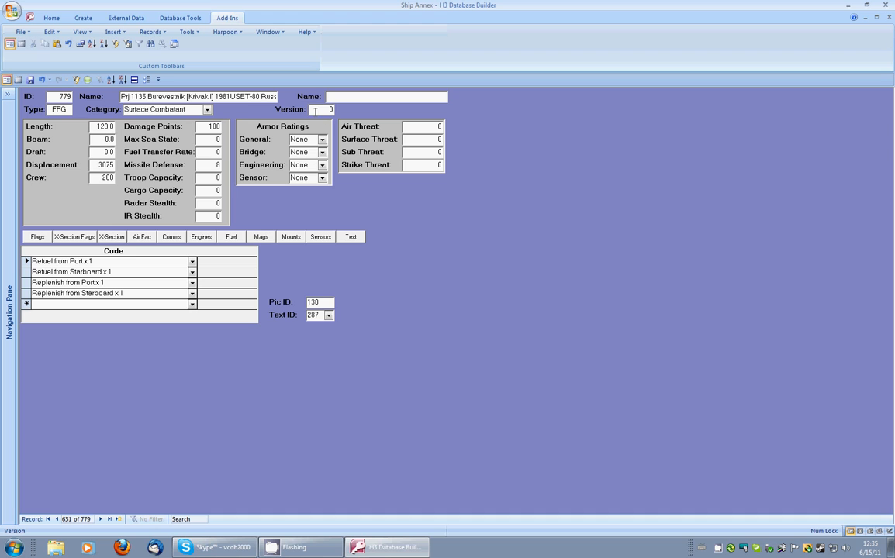
# Step: Open the mount record for the copy's 533mm UTA-53-1135 Quad [SET-65M] torpedo launcher
pyautogui.click(291, 237)
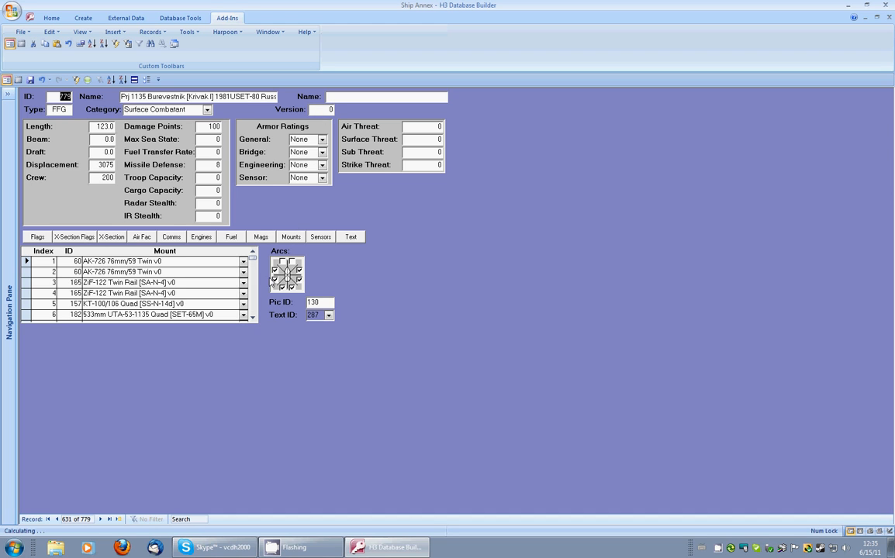
pyautogui.tripleClick(253, 318)
pyautogui.click(130, 284)
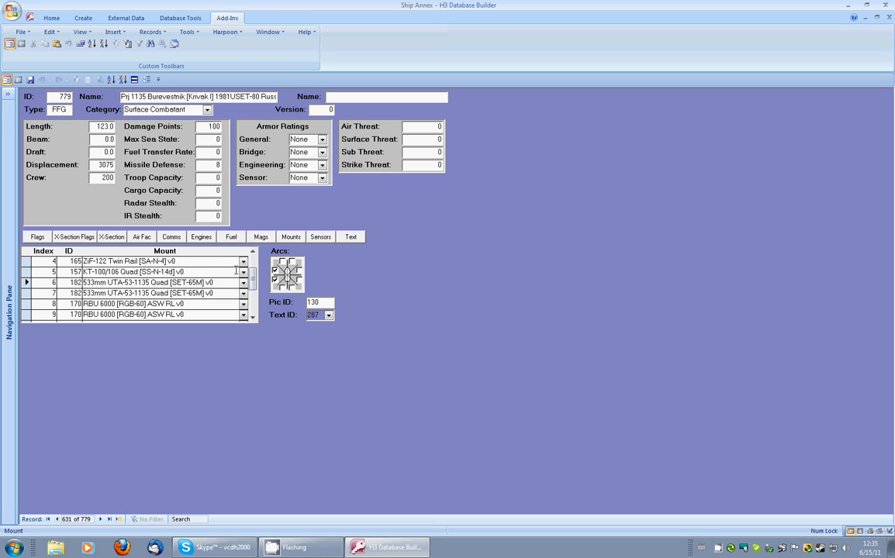
pyautogui.click(244, 286)
pyautogui.scroll(1, 240, 304)
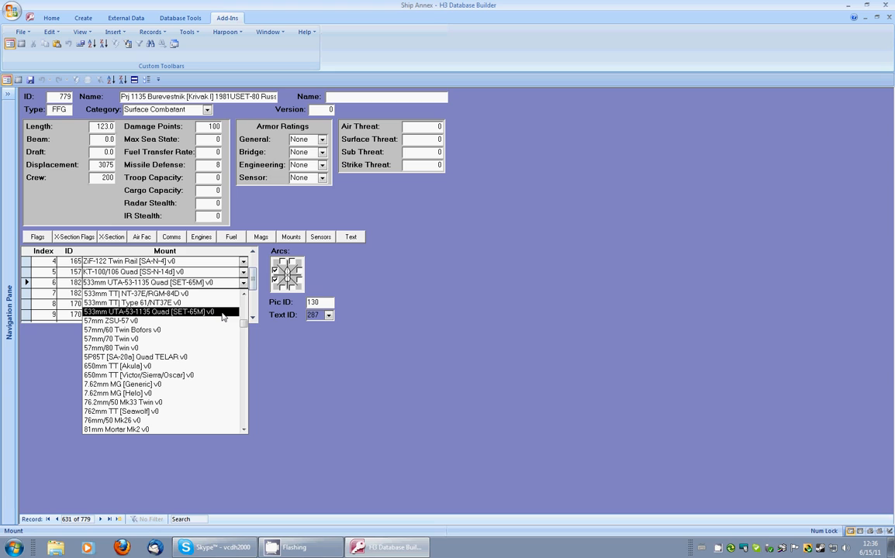
pyautogui.click(376, 280)
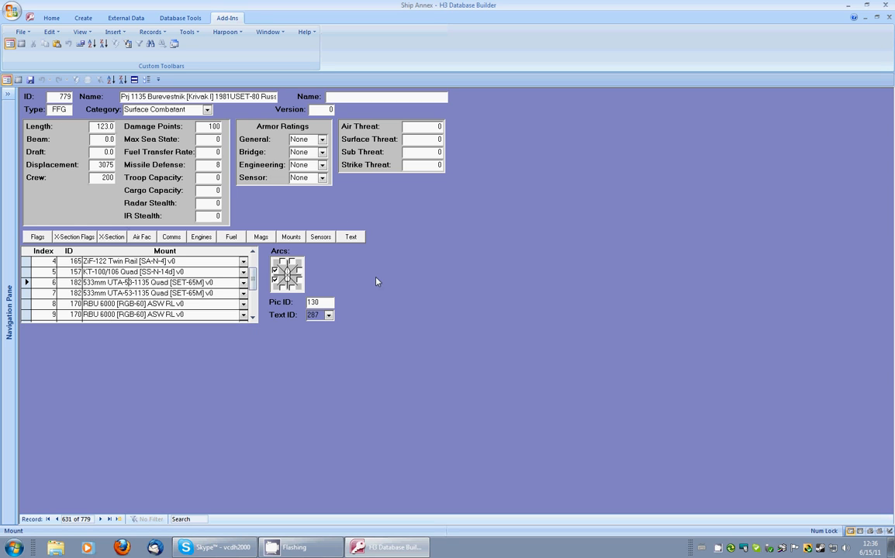
pyautogui.doubleClick(26, 284)
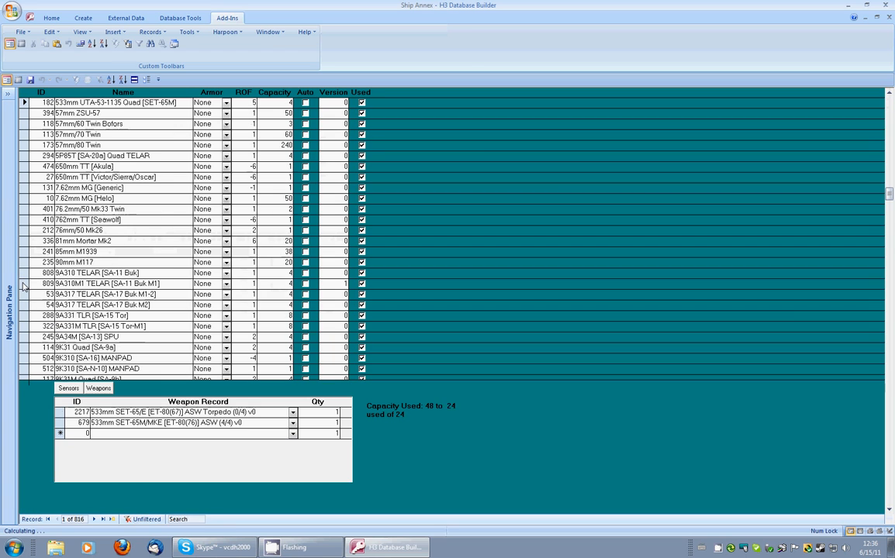
# Step: Add a 533mm USET-80 DP Torpedo (0/1) v0 weapon record to the original SET-65M torpedo mount
pyautogui.click(184, 104)
pyautogui.click(209, 412)
pyautogui.click(206, 423)
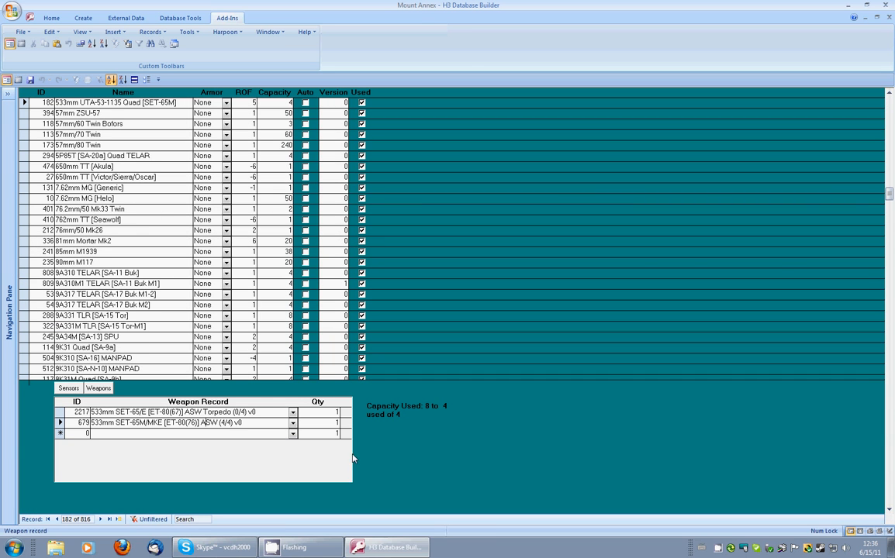
pyautogui.click(293, 435)
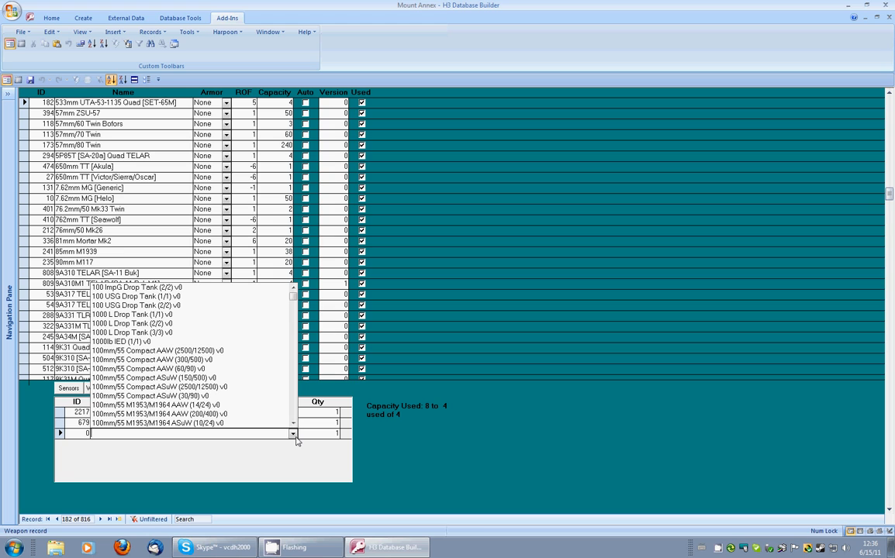
pyautogui.write('533mm use')
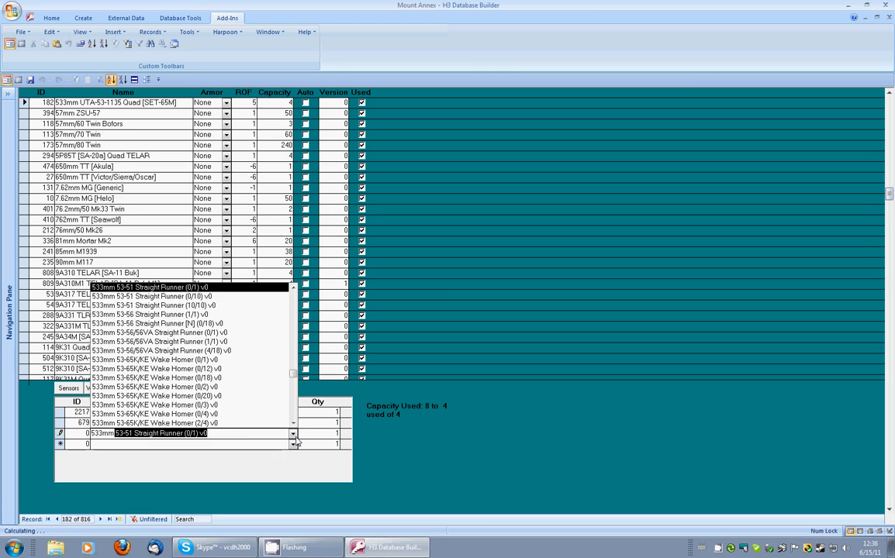
pyautogui.write('t-')
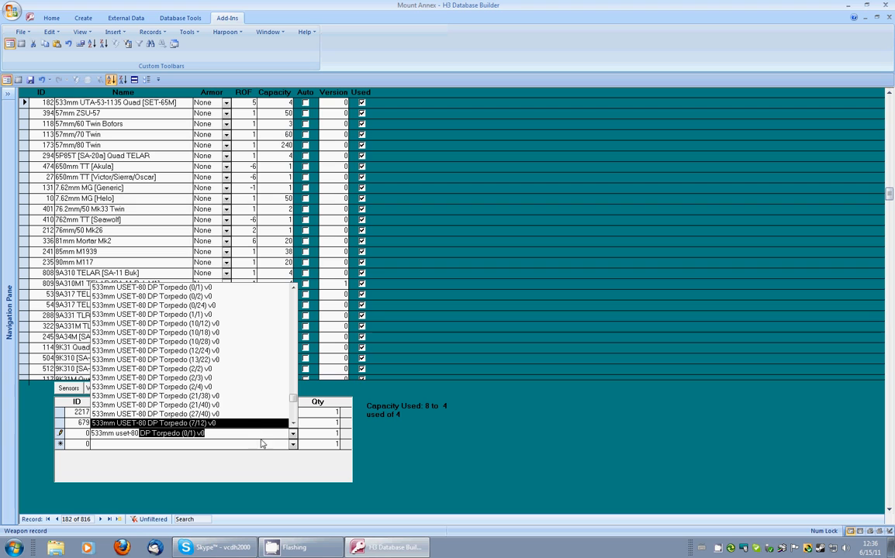
pyautogui.click(293, 424)
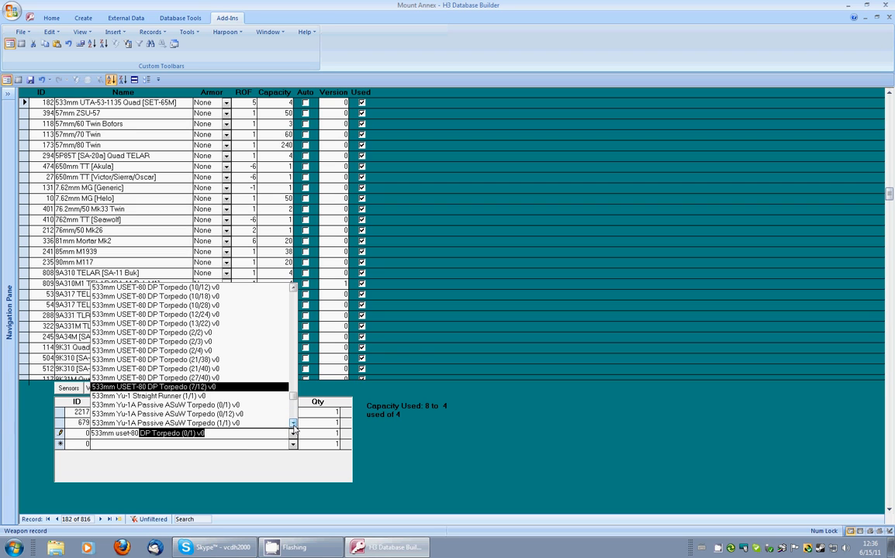
pyautogui.press('Return')
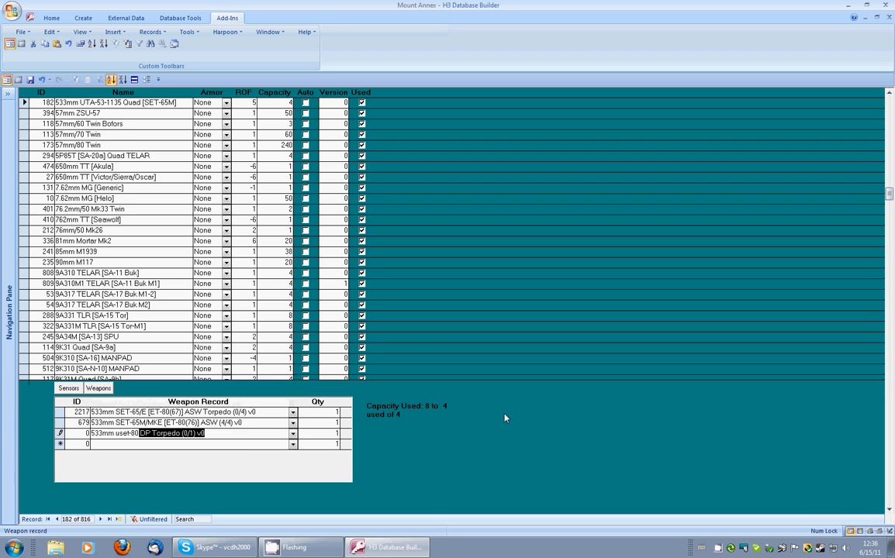
# Step: Switch the mount's SET-65M/MKE weapon record to 533mm SET-65M/MKE [ET-80(76)] ASW (0/4) v0
pyautogui.click(245, 423)
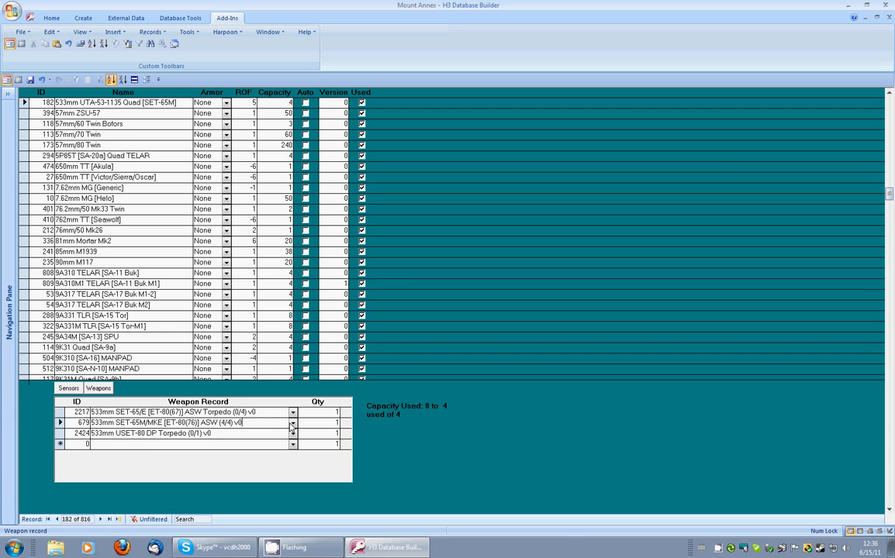
pyautogui.click(293, 429)
pyautogui.click(294, 277)
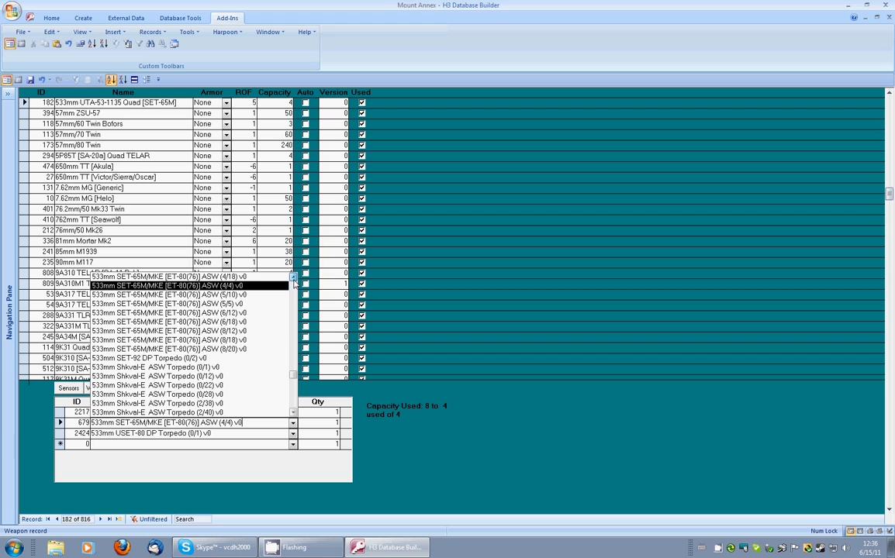
pyautogui.click(293, 277)
pyautogui.click(293, 278)
pyautogui.click(294, 278)
pyautogui.click(294, 278)
pyautogui.click(293, 278)
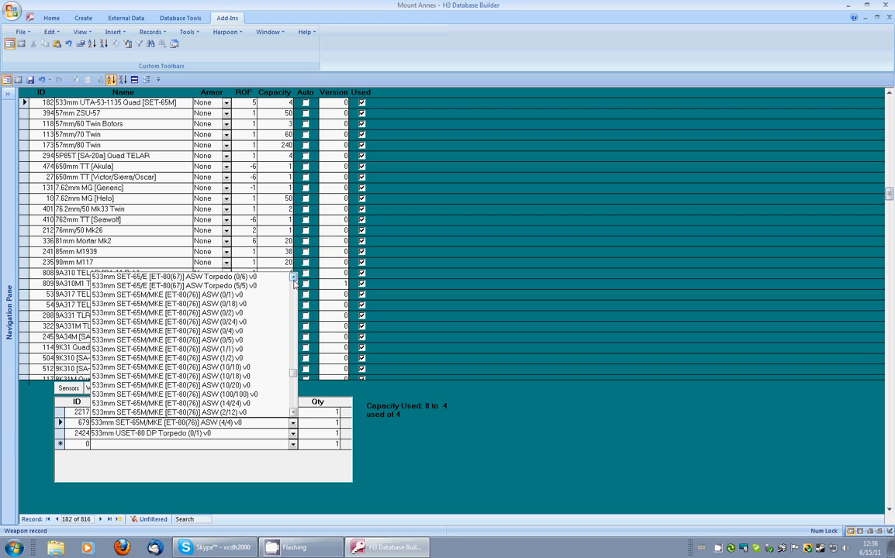
pyautogui.click(244, 332)
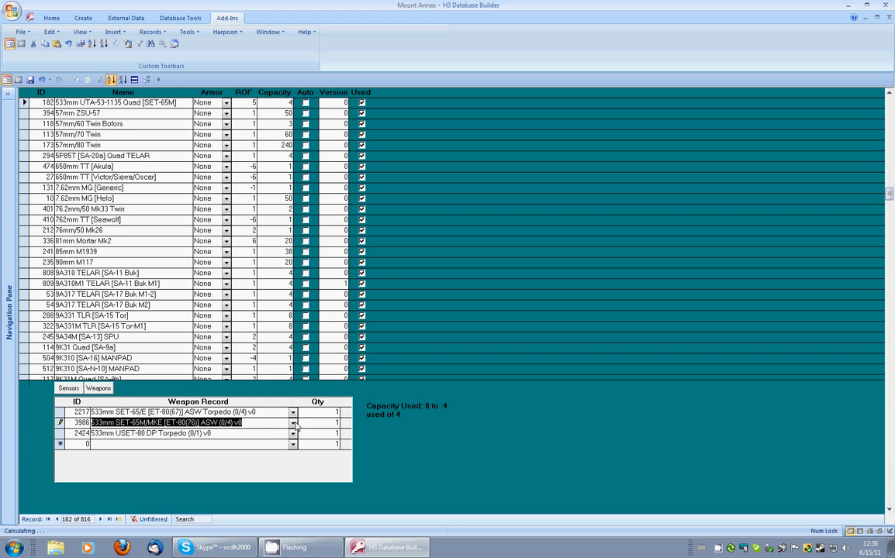
pyautogui.click(266, 422)
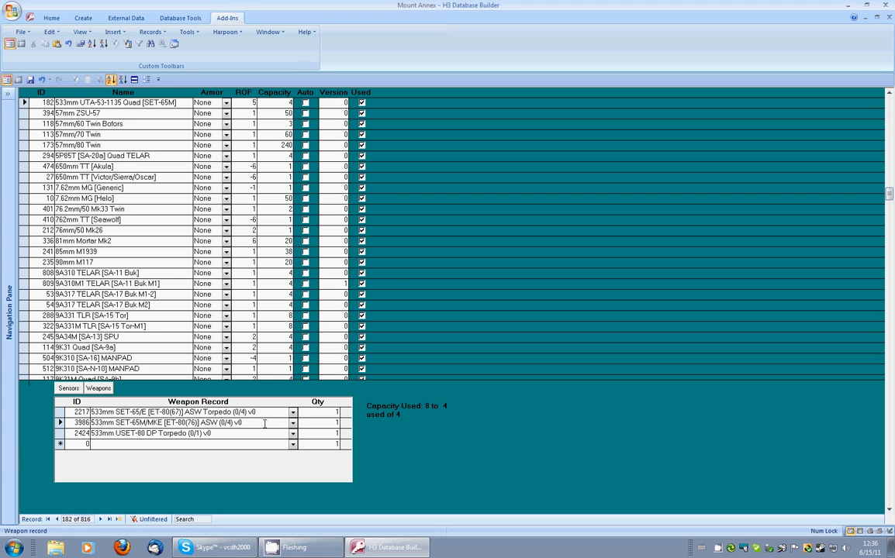
# Step: Examine the weapon records in the weapon record annex, filtered to the SET-65M/MKE entry, then close the annex
pyautogui.doubleClick(58, 435)
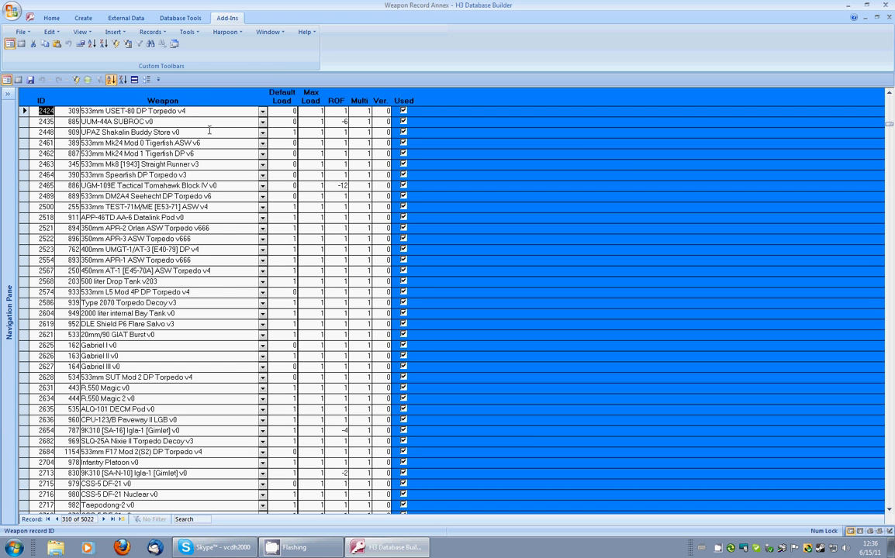
pyautogui.click(225, 32)
pyautogui.click(239, 119)
pyautogui.click(225, 32)
pyautogui.click(241, 132)
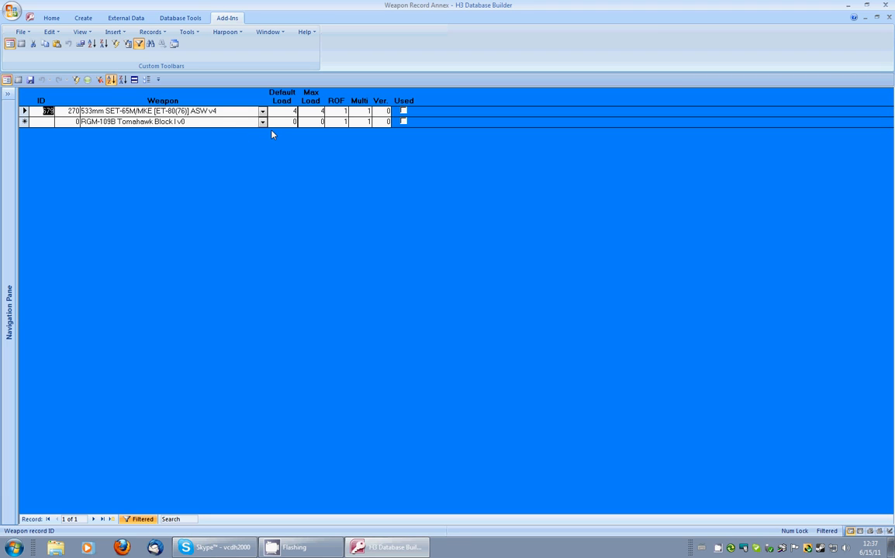
pyautogui.press('Tab')
pyautogui.click(292, 111)
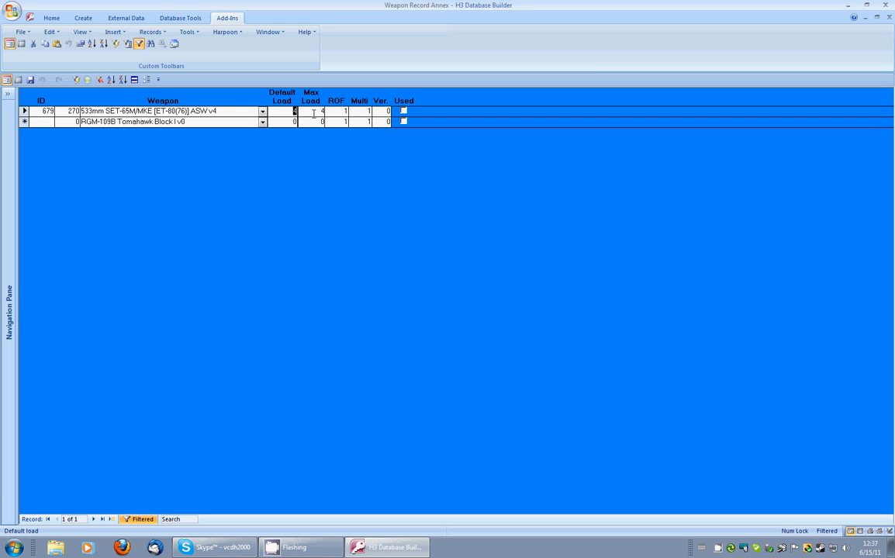
pyautogui.click(888, 17)
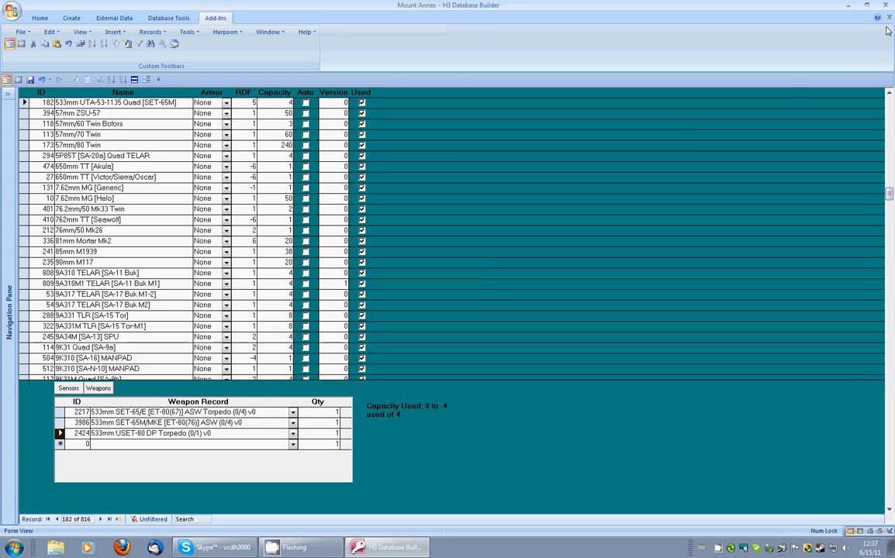
# Step: Delete the USET-80 DP Torpedo weapon record from the original mount
pyautogui.click(59, 425)
pyautogui.click(60, 436)
pyautogui.press('Delete')
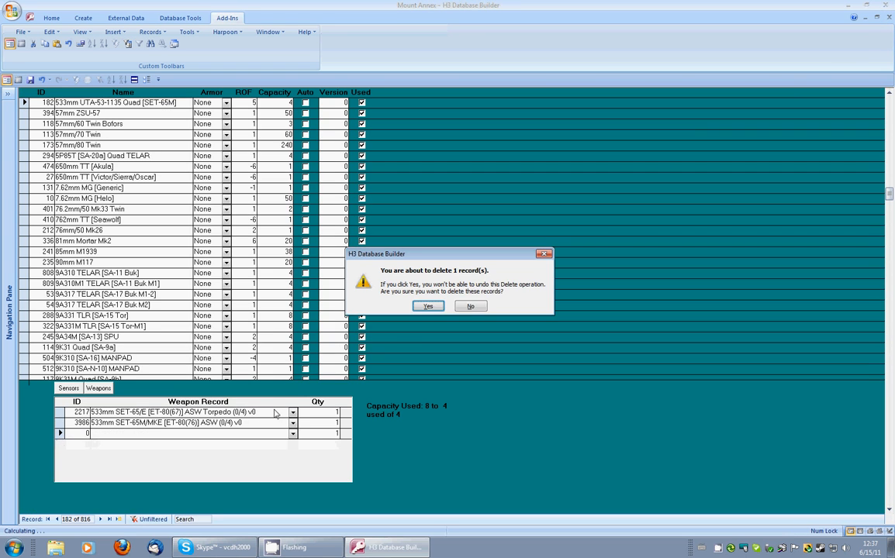
pyautogui.click(431, 306)
# Step: Restore the second weapon record to 533mm SET-65M/MKE [ET-80(76)] ASW (4/4) v0
pyautogui.click(294, 424)
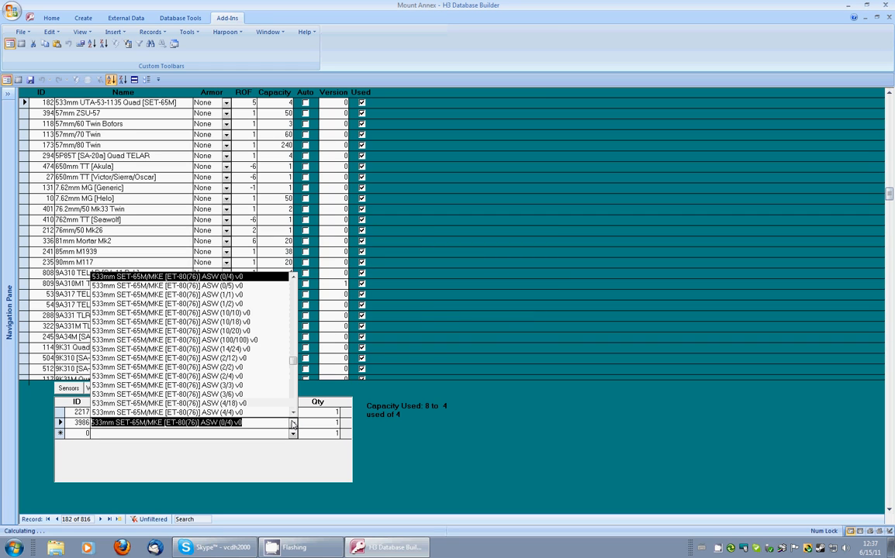
pyautogui.click(260, 413)
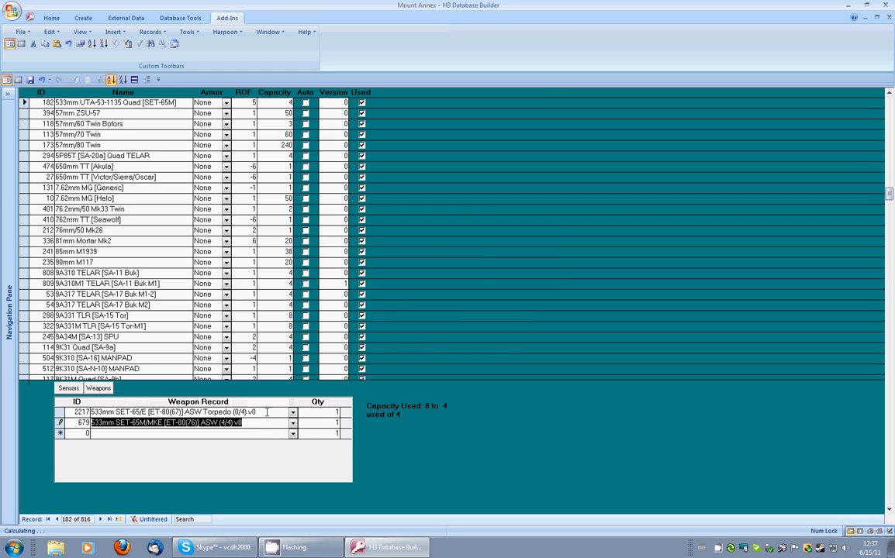
pyautogui.click(130, 107)
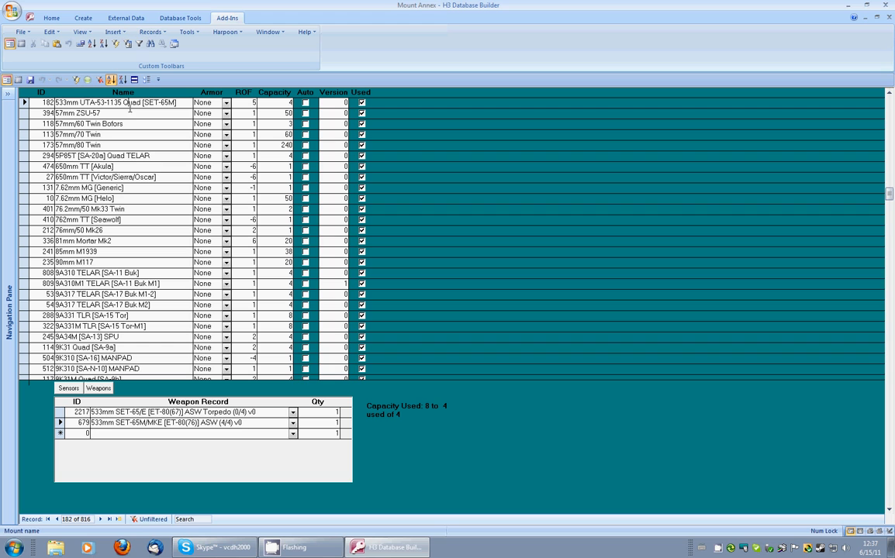
# Step: Copy the 533mm UTA-53-1135 Quad [SET-65M] mount and rename the copy 533mm UTA-53-1135 Quad [USET-80]
pyautogui.click(224, 32)
pyautogui.click(232, 46)
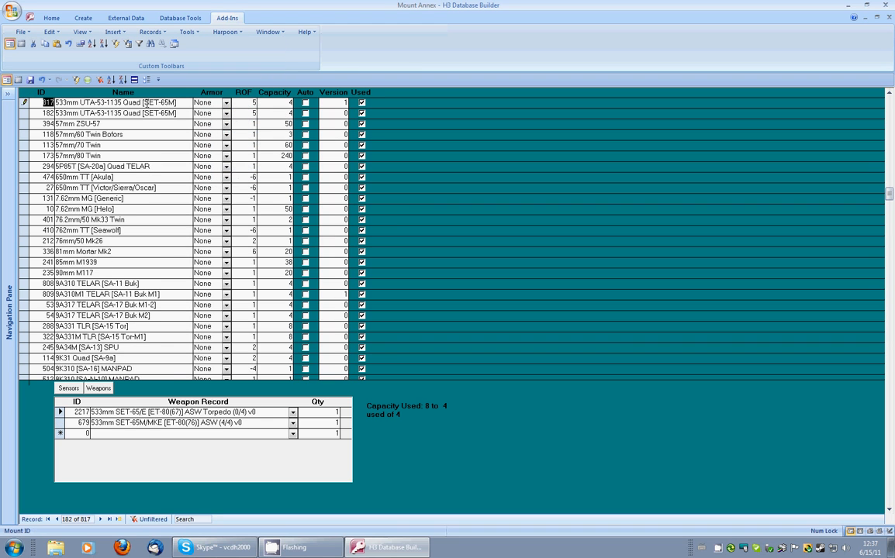
pyautogui.click(334, 100)
pyautogui.moveTo(145, 101); pyautogui.dragTo(172, 102)
pyautogui.write('S')
# Step: Set the new mount's SET-65M/MKE weapon record to 533mm SET-65M/MKE [ET-80(76)] ASW (0/4) v0
pyautogui.click(293, 428)
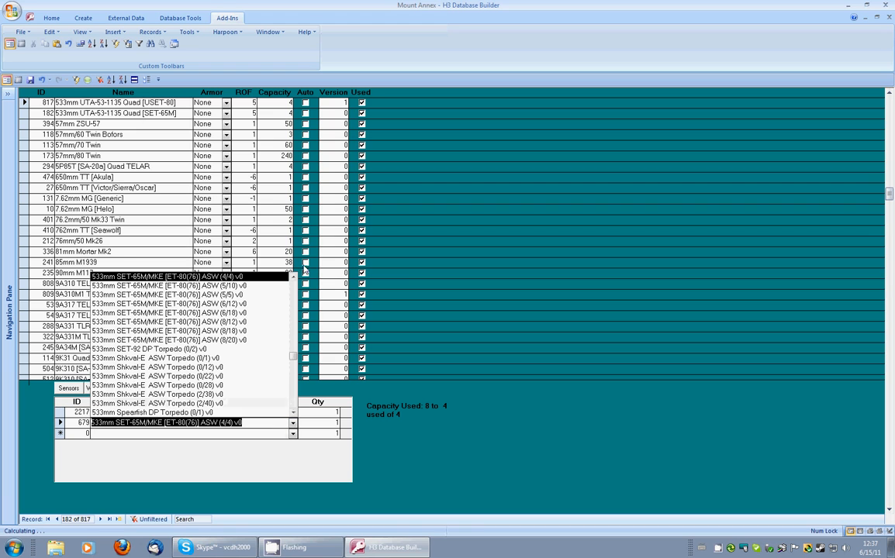
pyautogui.click(293, 297)
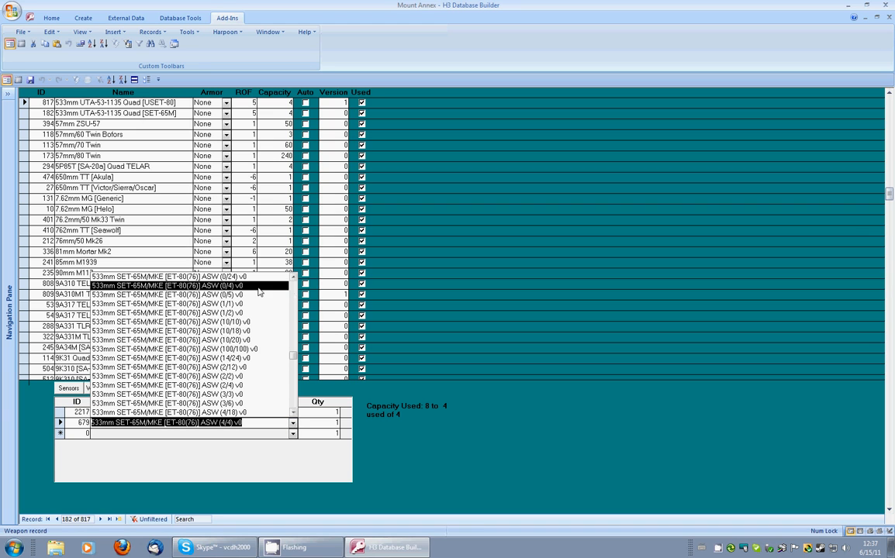
pyautogui.click(167, 285)
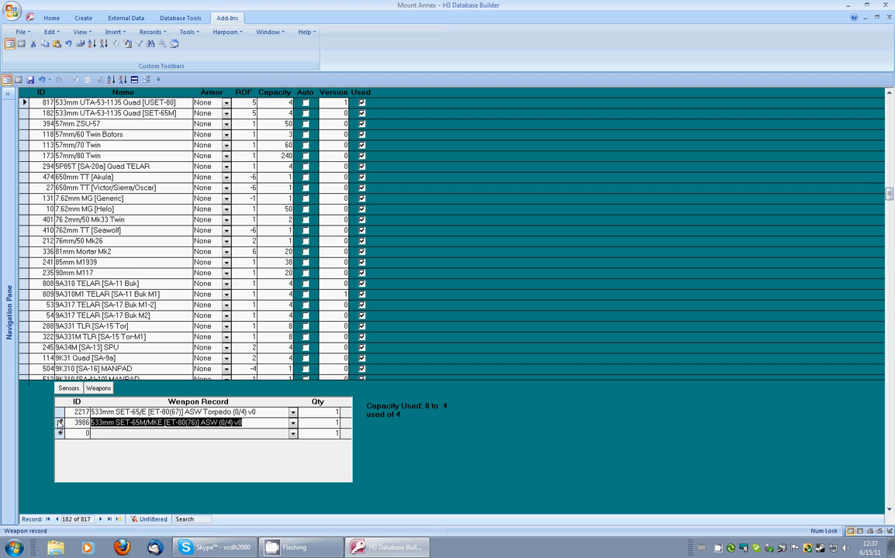
# Step: Add a 533mm USET-80 DP Torpedo (0/1) v0 weapon record to the new USET-80 mount
pyautogui.click(100, 434)
pyautogui.write('533mm ')
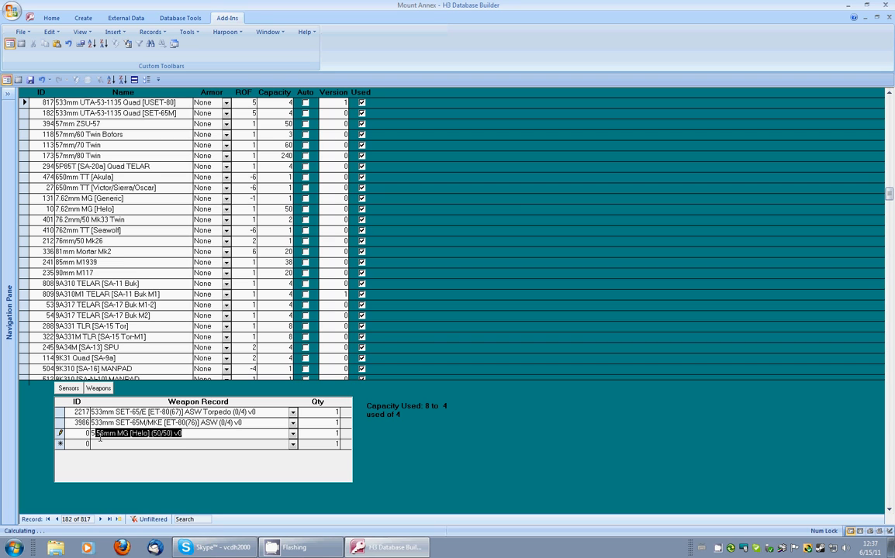
pyautogui.write('uset-')
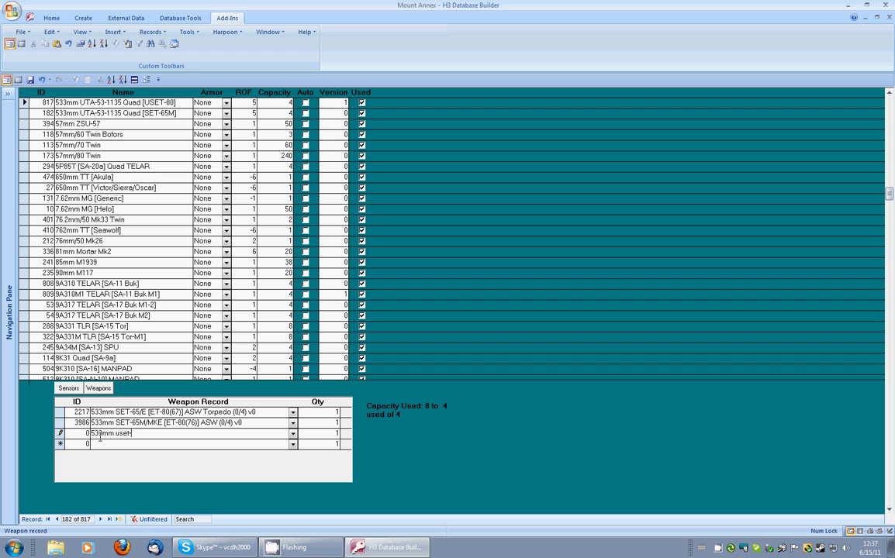
pyautogui.write('780 DP Torpedo (0/1) v0')
pyautogui.click(186, 434)
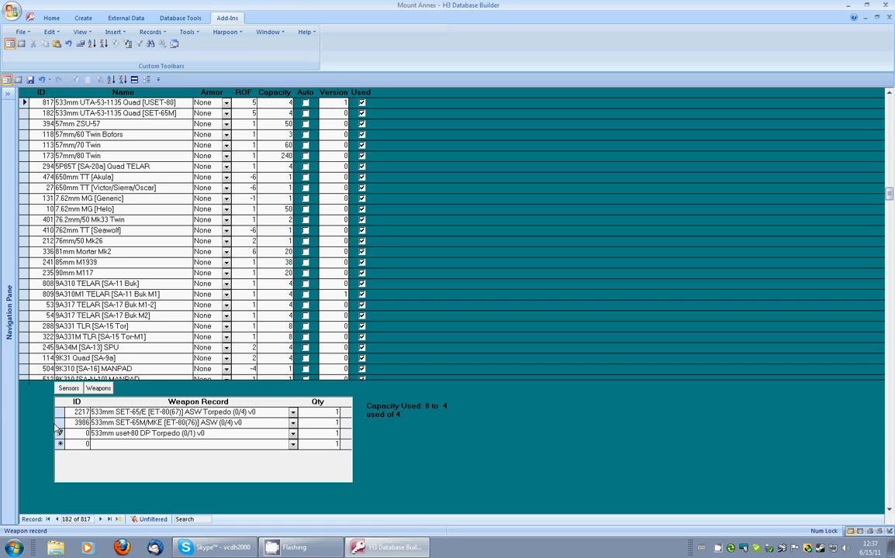
# Step: Create a new weapon record for weapon 309, 533mm USET-80 DP Torpedo, with default and max loads of 4
pyautogui.doubleClick(60, 433)
pyautogui.click(115, 111)
pyautogui.click(76, 80)
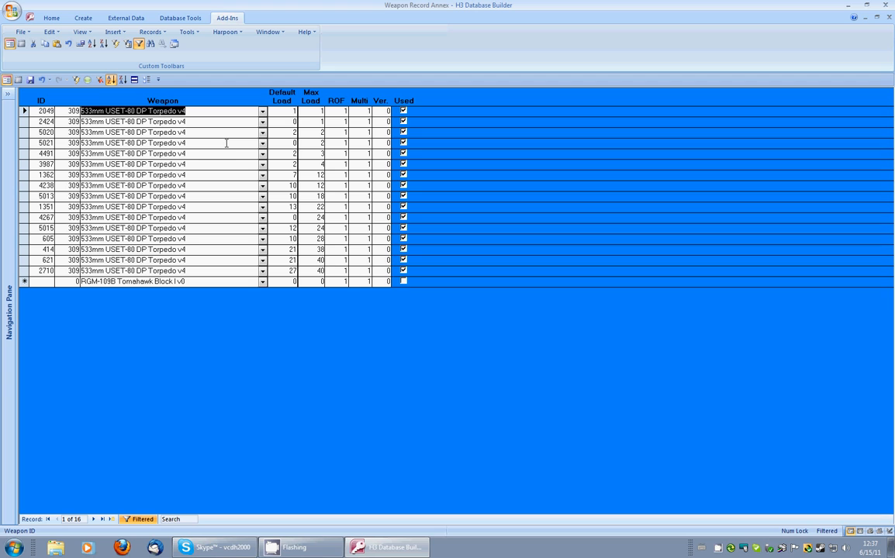
pyautogui.click(282, 111)
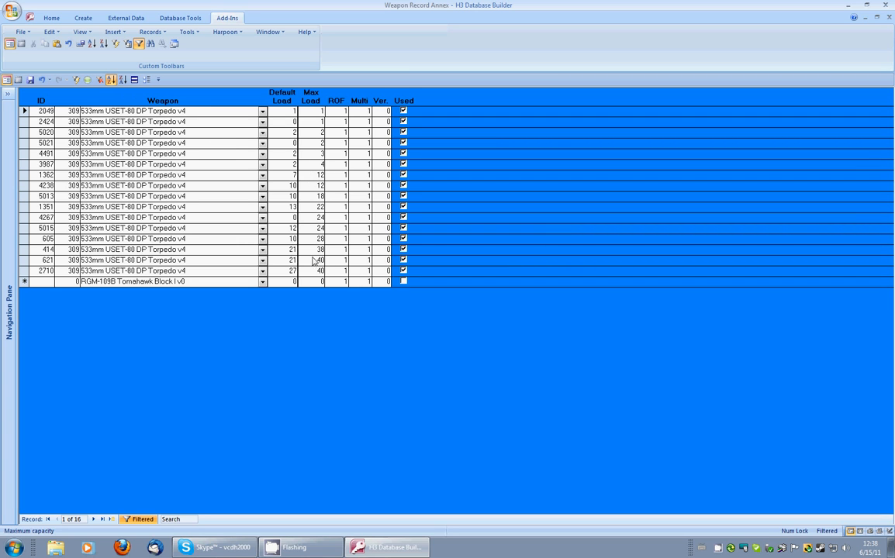
pyautogui.click(289, 282)
pyautogui.write('4')
pyautogui.press('Tab')
pyautogui.write('4')
pyautogui.click(73, 274)
pyautogui.moveTo(70, 276); pyautogui.dragTo(113, 280)
pyautogui.write('30')
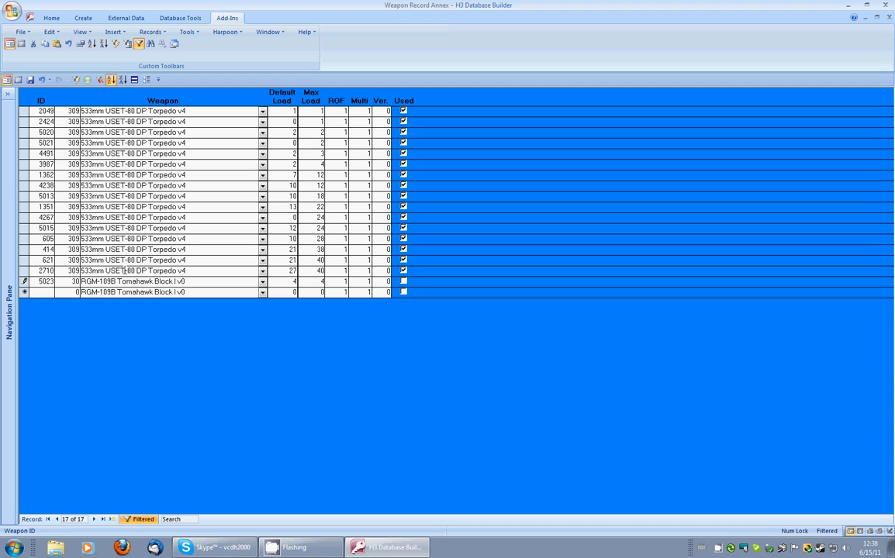
pyautogui.write('9')
# Step: Save the new USET-80 weapon record and close the weapon record annex
pyautogui.click(74, 280)
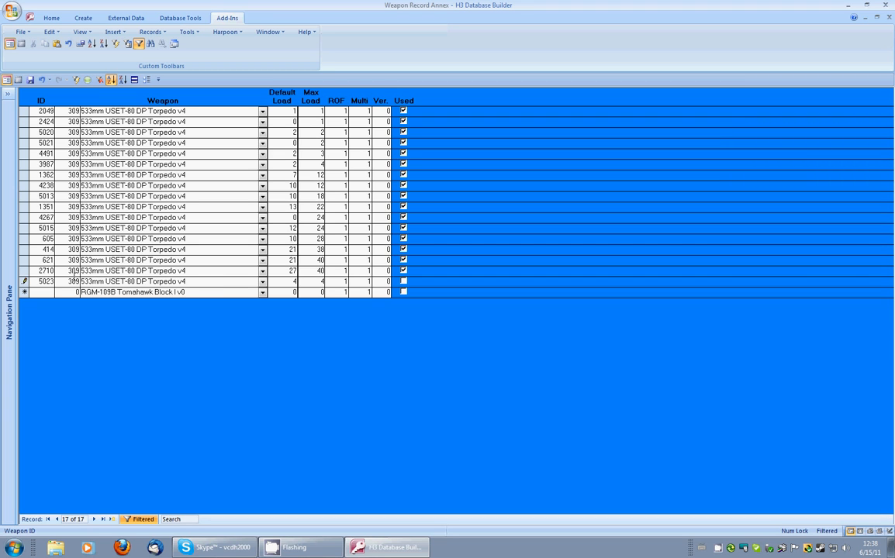
pyautogui.click(38, 280)
pyautogui.click(293, 282)
pyautogui.press('Tab')
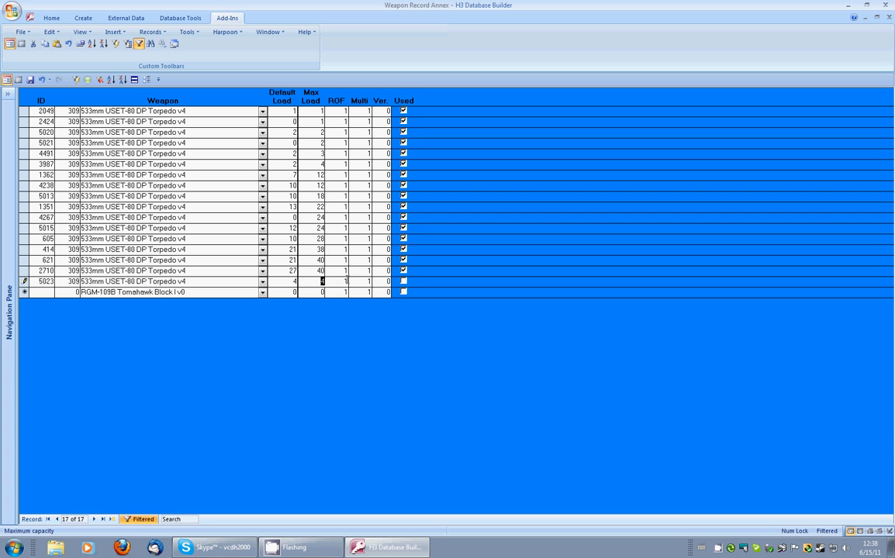
pyautogui.click(29, 80)
pyautogui.click(889, 17)
# Step: Point the new mount's USET-80 weapon entry to weapon record 5023 and close the mount annex
pyautogui.doubleClick(73, 434)
pyautogui.write('5023')
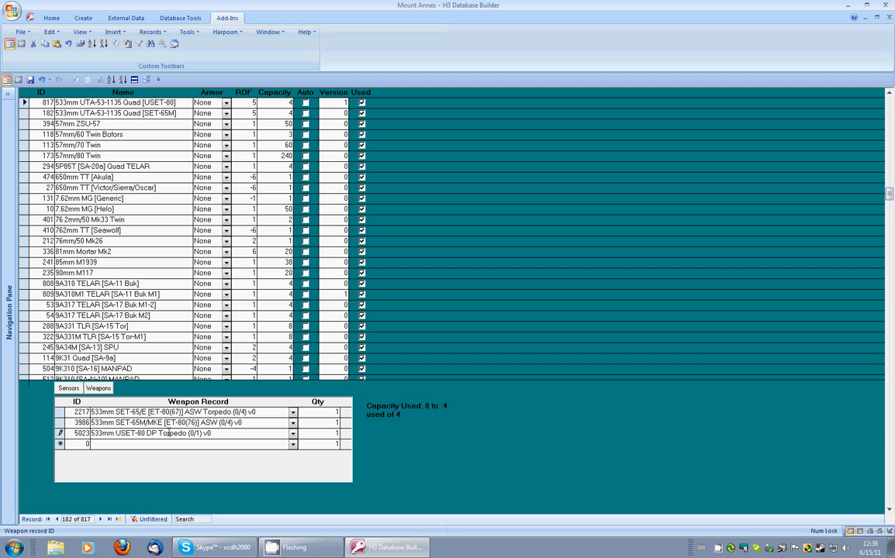
pyautogui.click(168, 433)
pyautogui.click(103, 390)
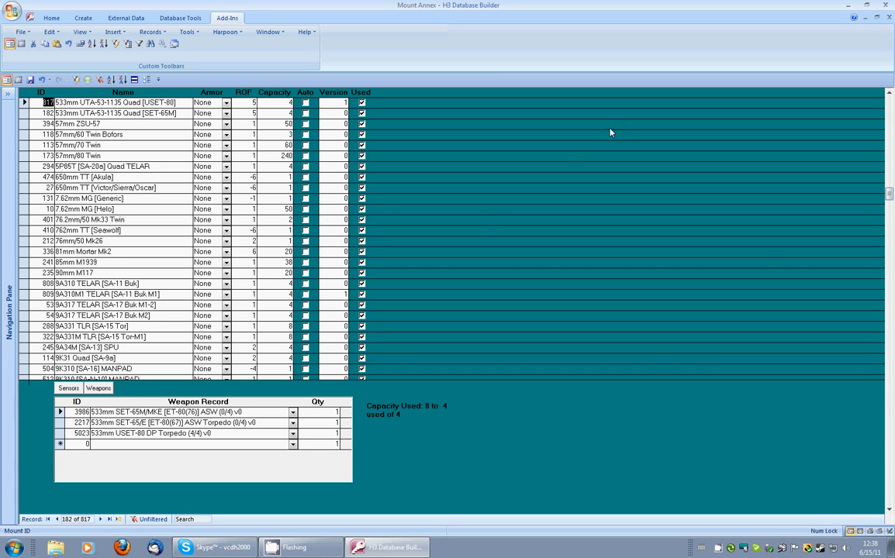
pyautogui.click(344, 102)
pyautogui.click(889, 17)
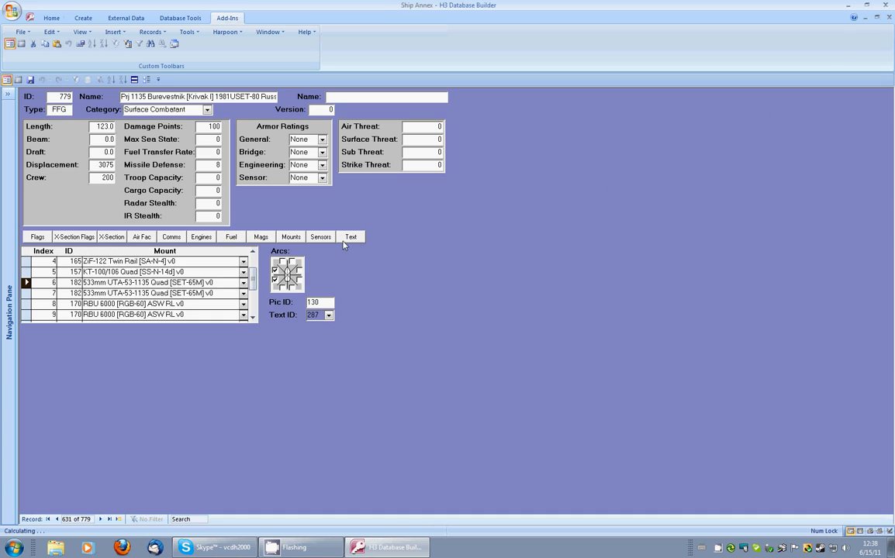
# Step: Change the mount ID of both 533mm UTA-53-1135 Quad torpedo mounts (index 6 and 7) to 817 and close the ship annex
pyautogui.doubleClick(68, 282)
pyautogui.write('817')
pyautogui.doubleClick(75, 293)
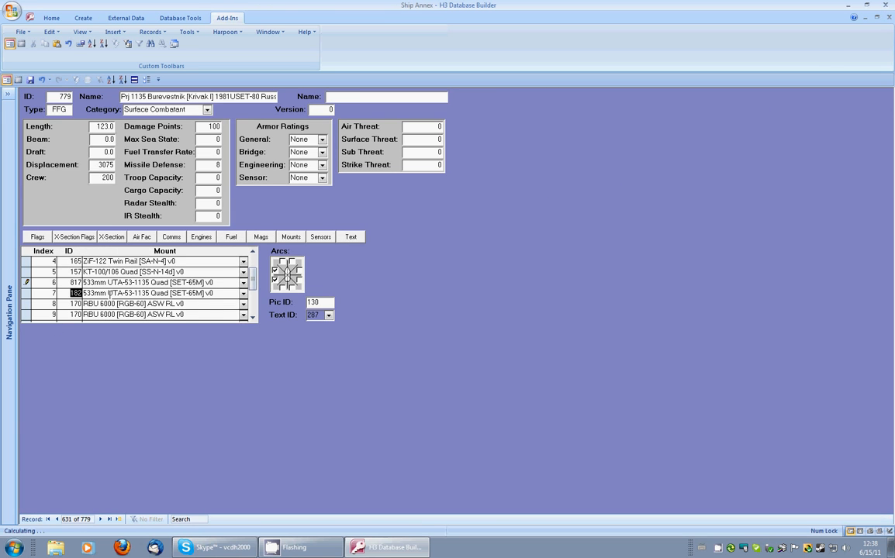
pyautogui.write('817')
pyautogui.click(111, 293)
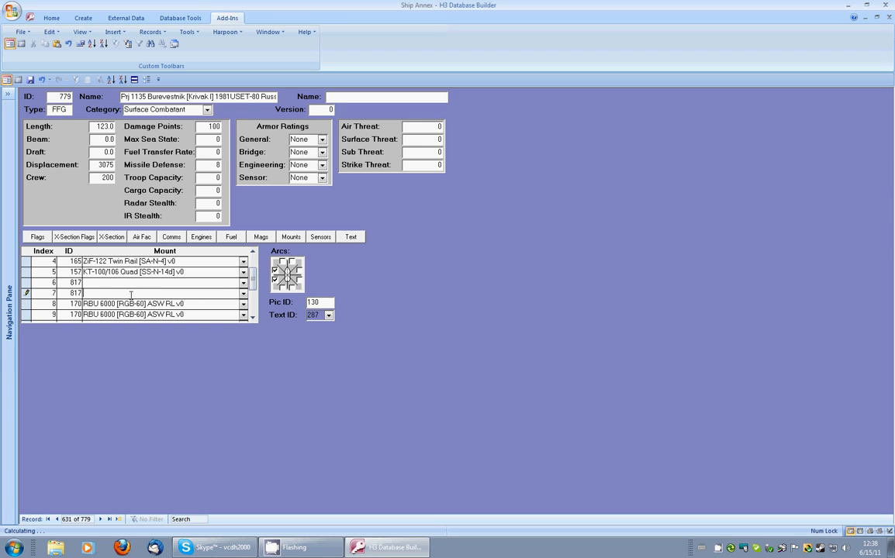
pyautogui.click(291, 241)
pyautogui.scroll(-1, 252, 321)
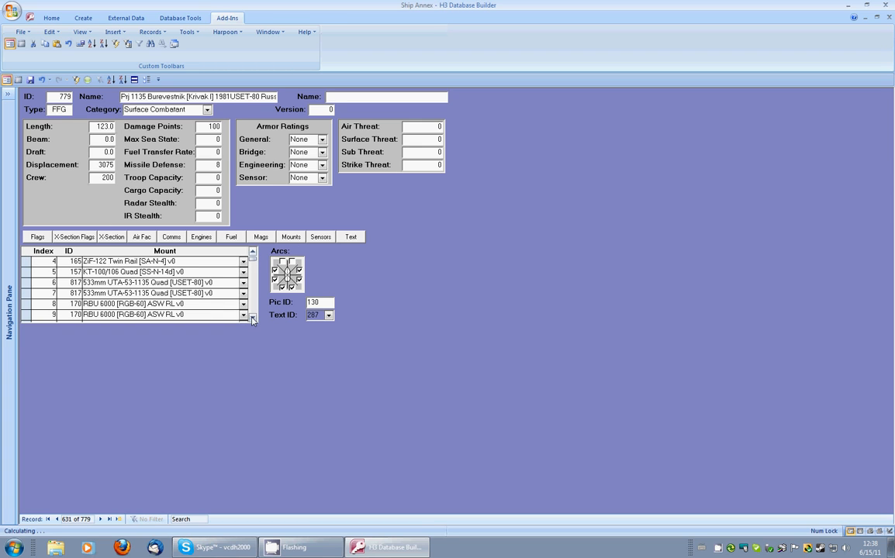
pyautogui.moveTo(27, 282); pyautogui.dragTo(29, 295)
pyautogui.click(121, 272)
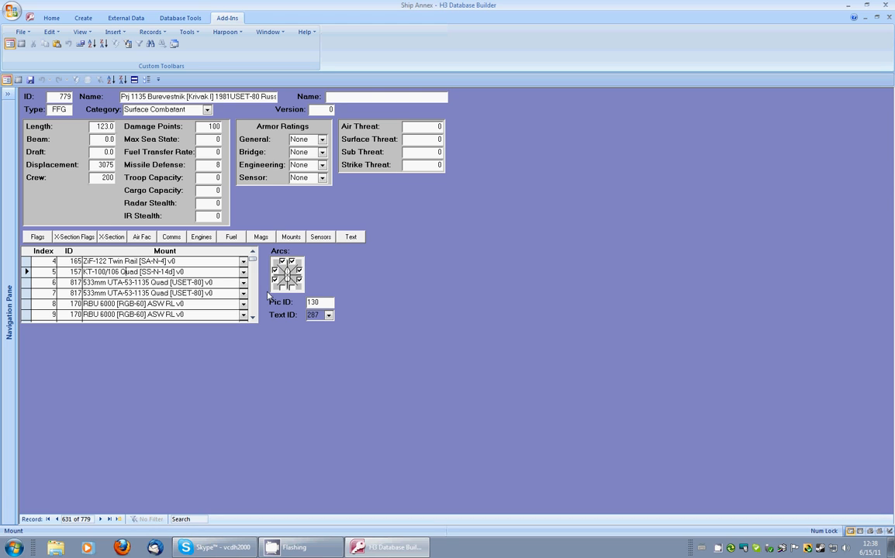
pyautogui.click(890, 17)
# Step: Export the database with change log, database.xml and text using default locations, then exit the Database Builder
pyautogui.click(94, 308)
pyautogui.click(496, 273)
pyautogui.click(528, 208)
pyautogui.click(528, 205)
pyautogui.click(529, 197)
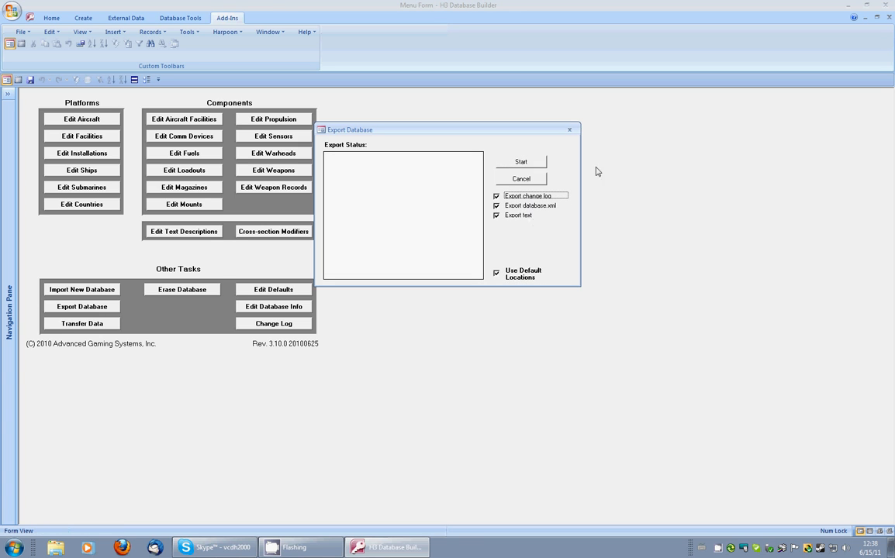
pyautogui.click(533, 163)
pyautogui.click(465, 312)
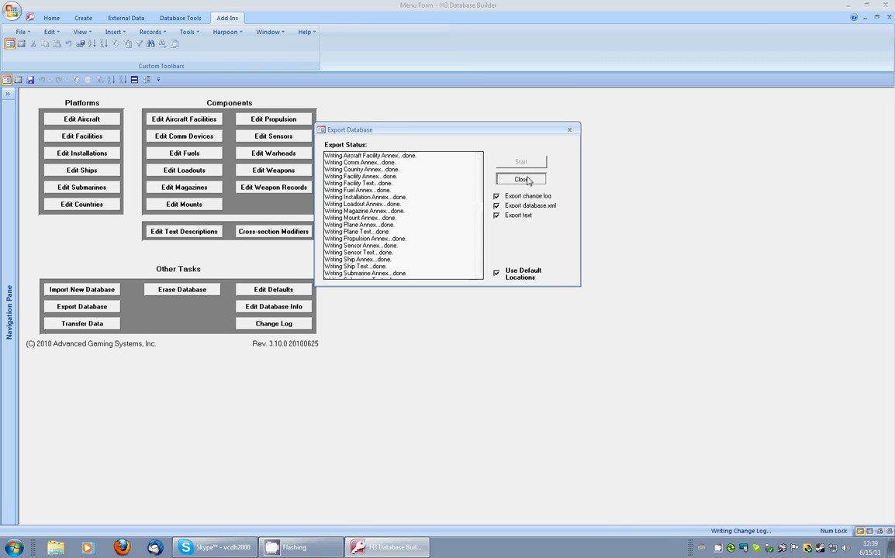
pyautogui.click(527, 180)
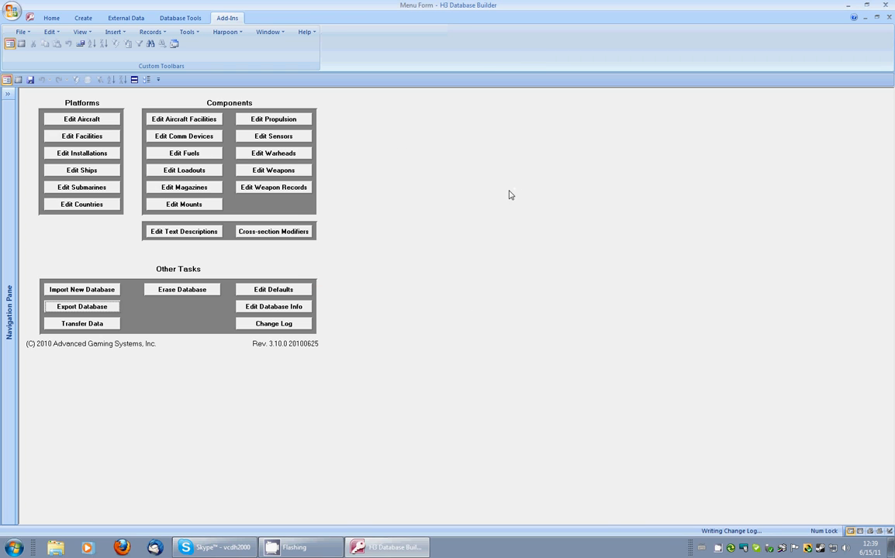
pyautogui.click(887, 6)
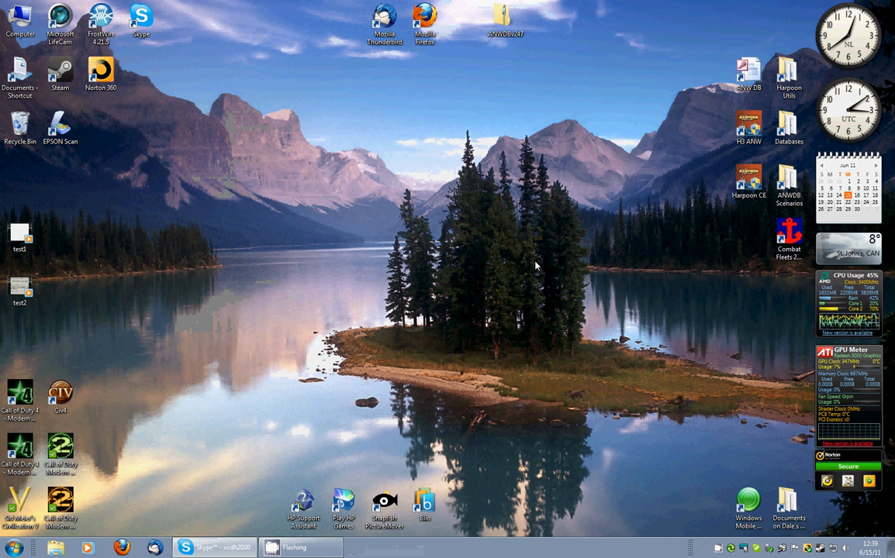
pyautogui.rightClick(328, 554)
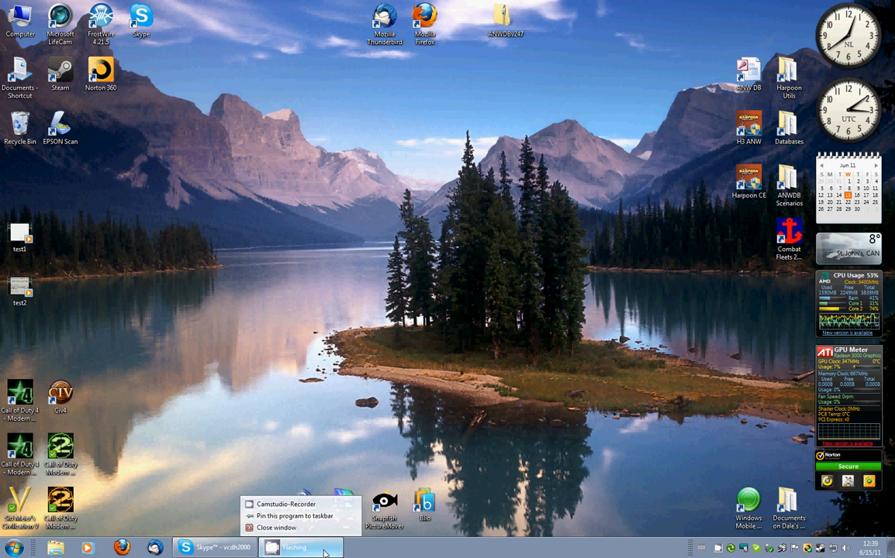
pyautogui.click(311, 509)
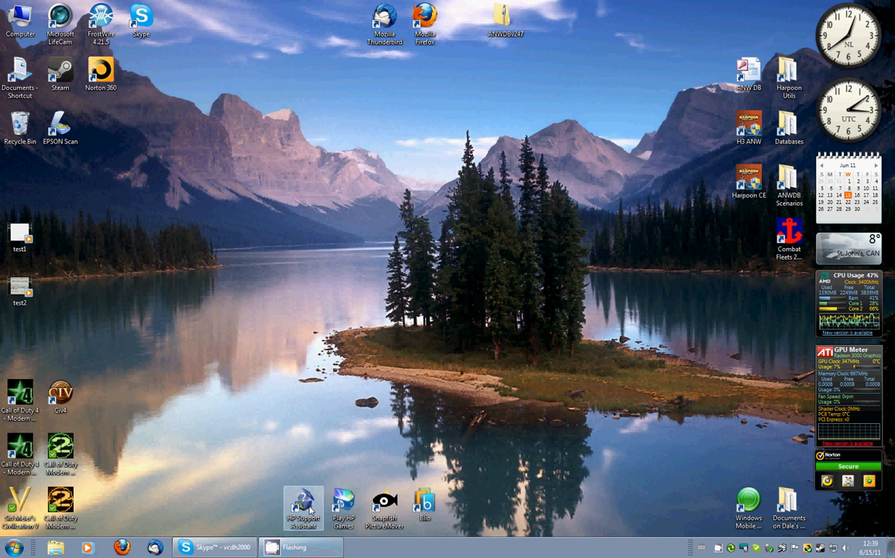
pyautogui.rightClick(720, 549)
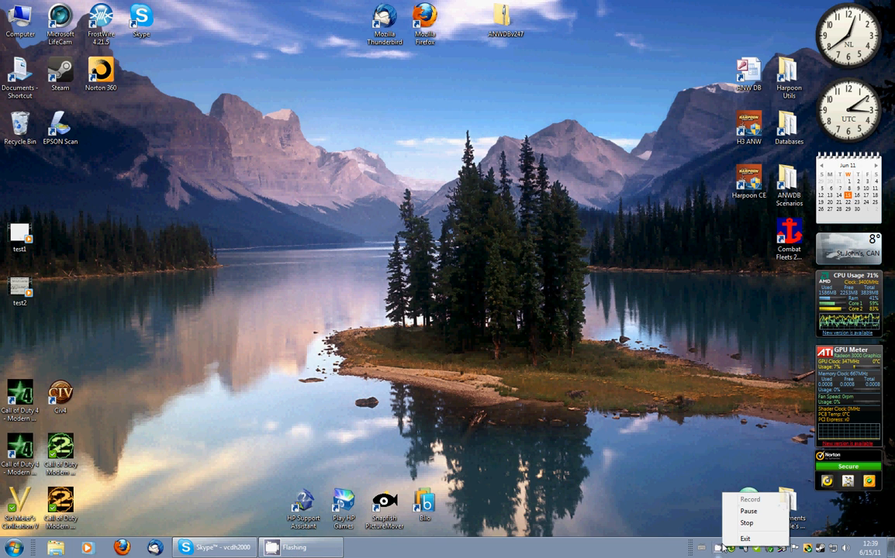